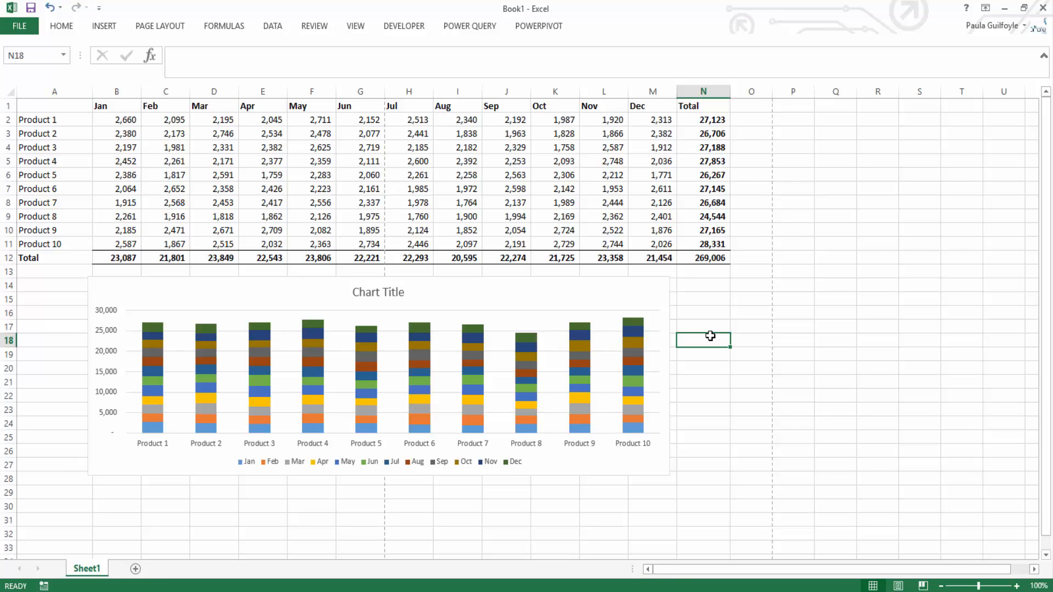
Step: Preview both pages of the worksheet's printout and return to the sheet
click(12, 27)
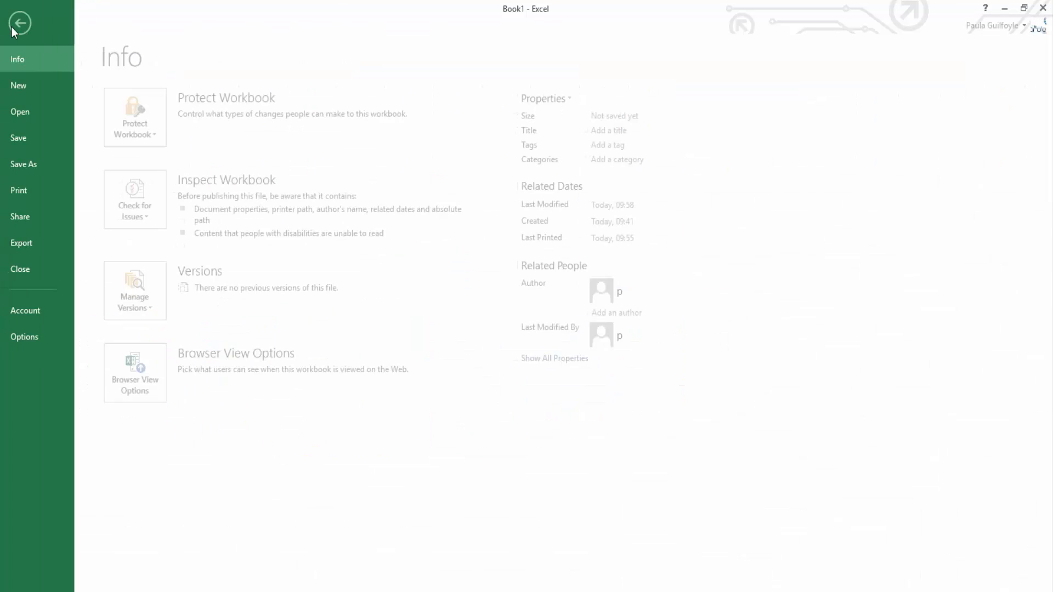
click(14, 188)
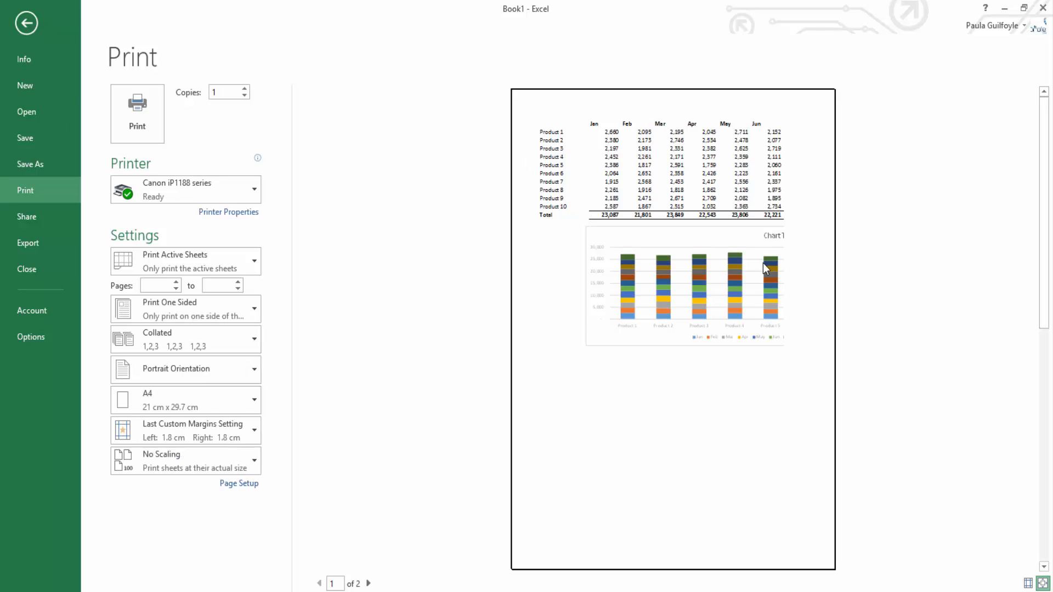
click(369, 583)
click(319, 583)
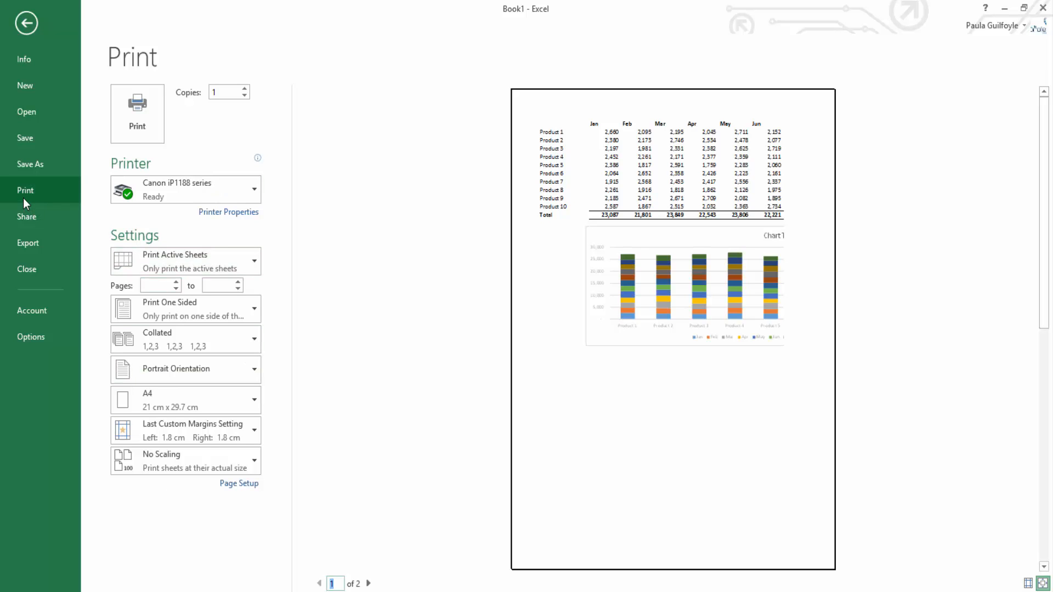
click(27, 20)
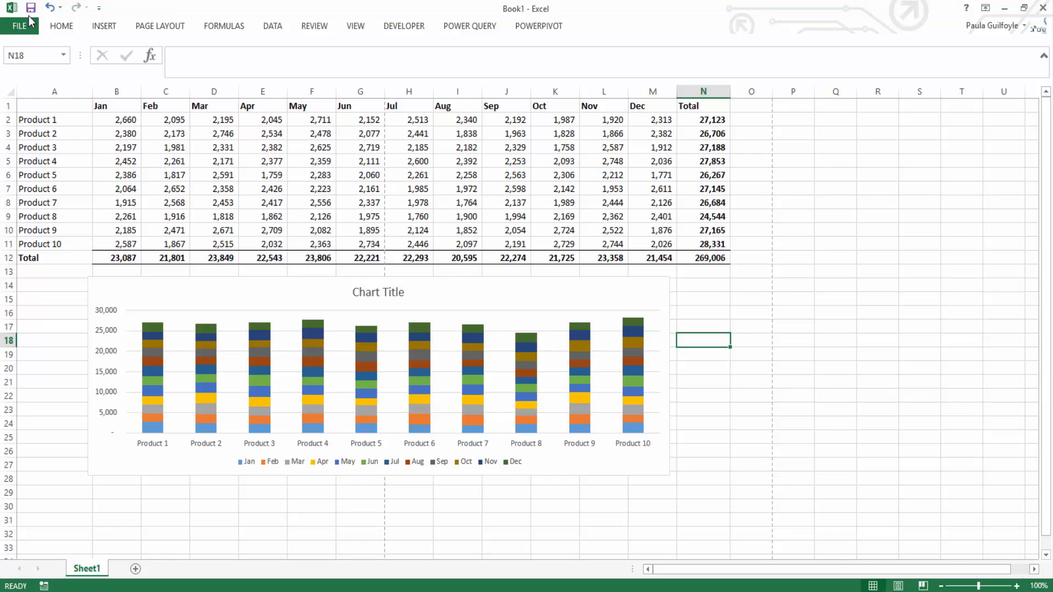
Step: Try centring the printout horizontally and vertically in the custom margin settings, leaving both options off when applying
click(156, 27)
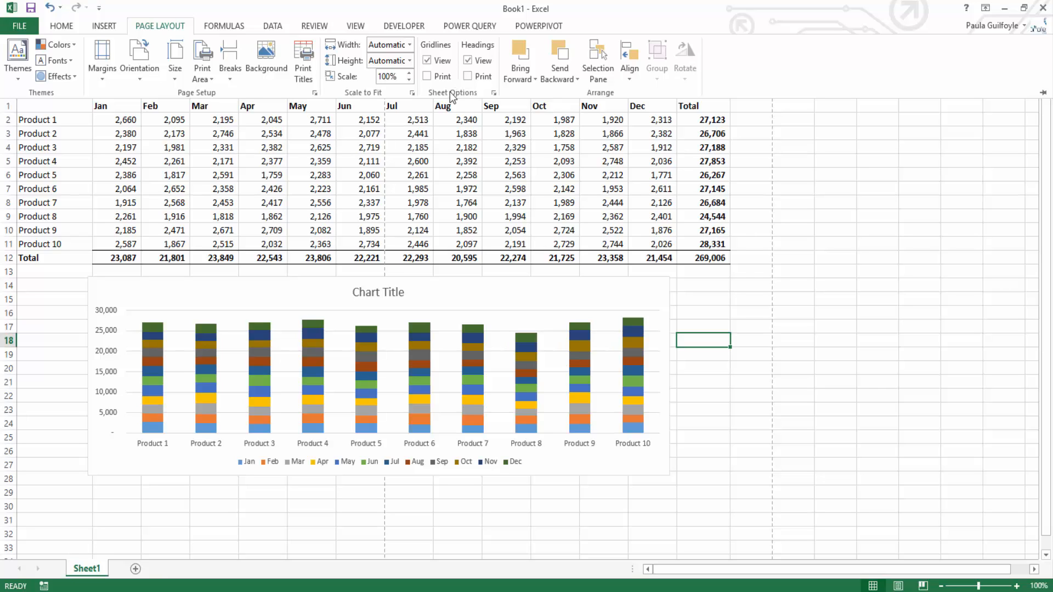
click(95, 67)
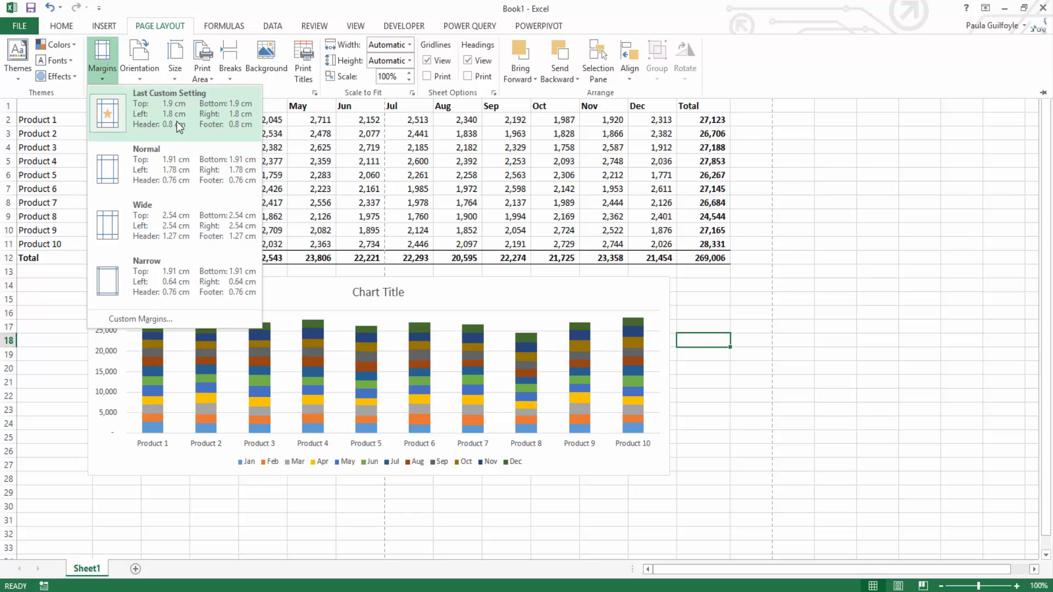
click(131, 320)
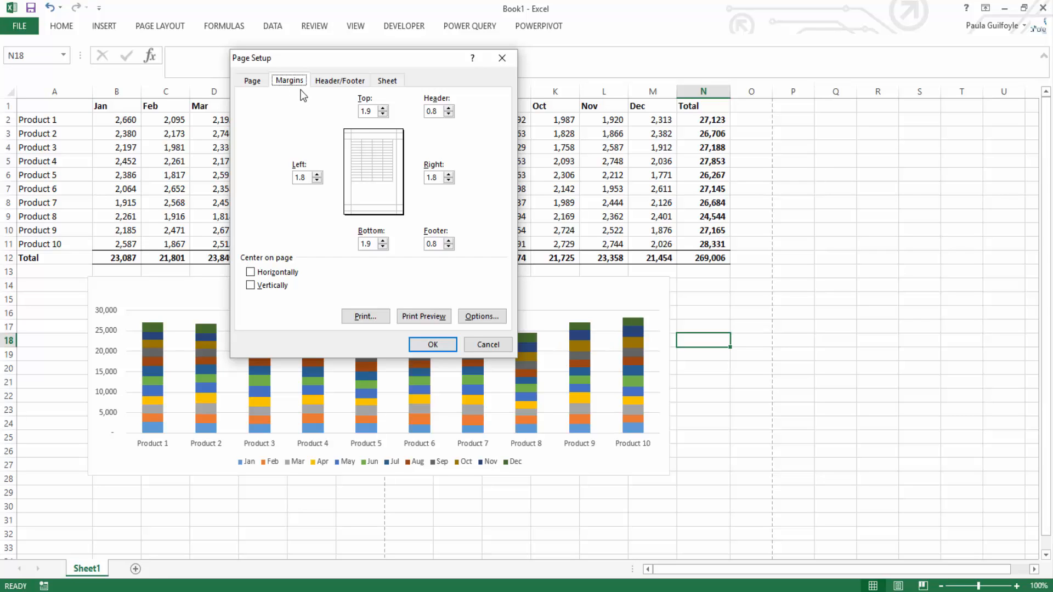
click(250, 272)
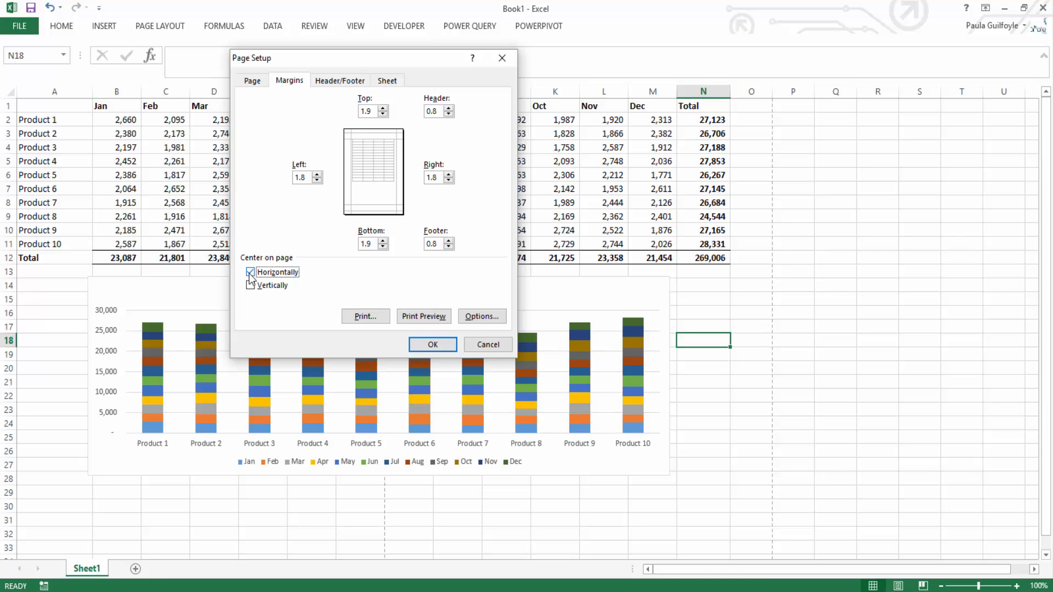
click(250, 285)
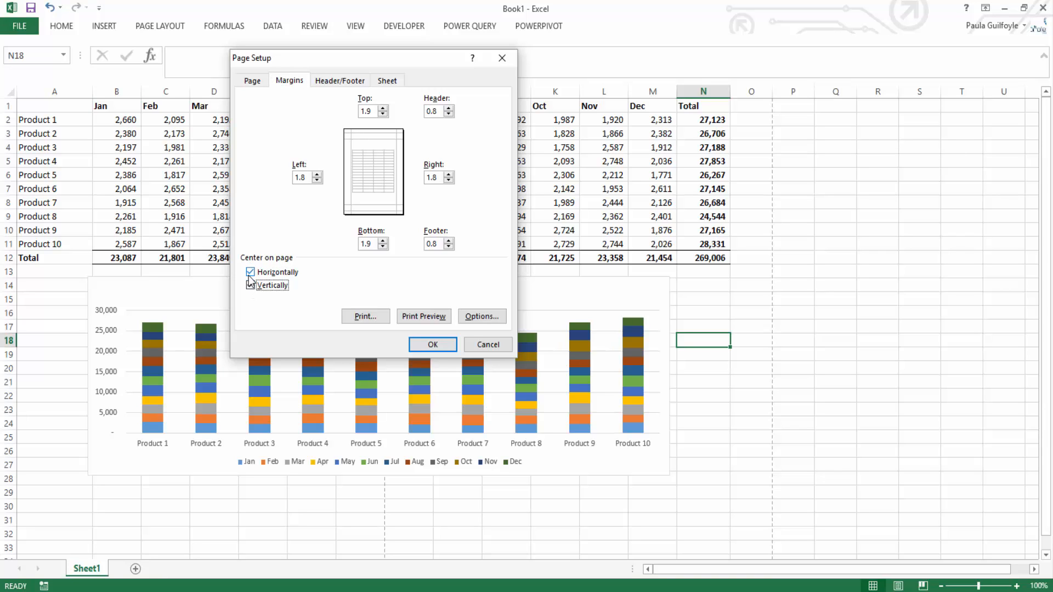
click(250, 272)
click(250, 272)
click(250, 286)
click(250, 275)
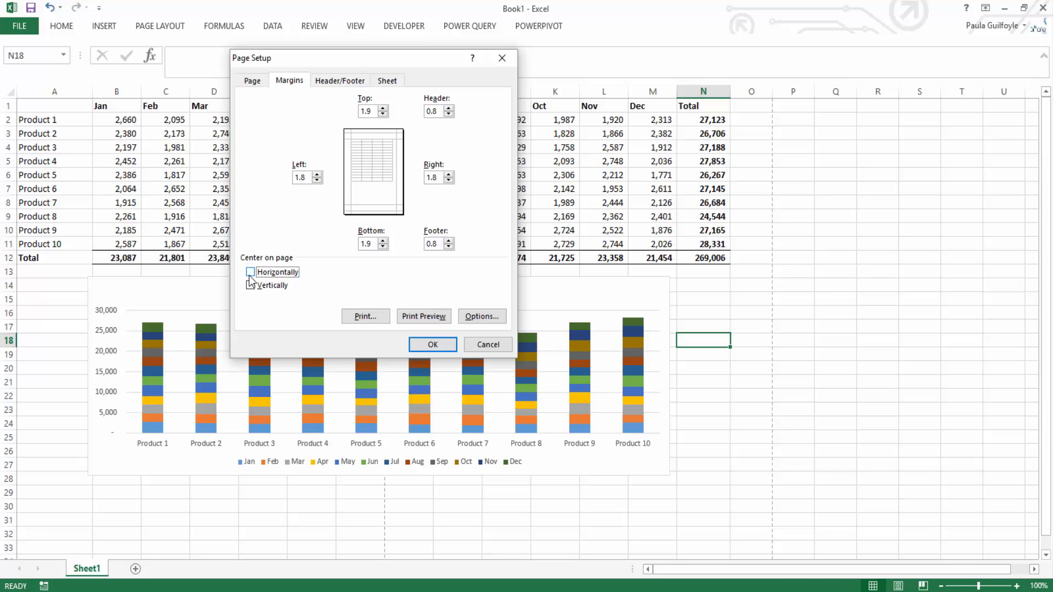
click(434, 346)
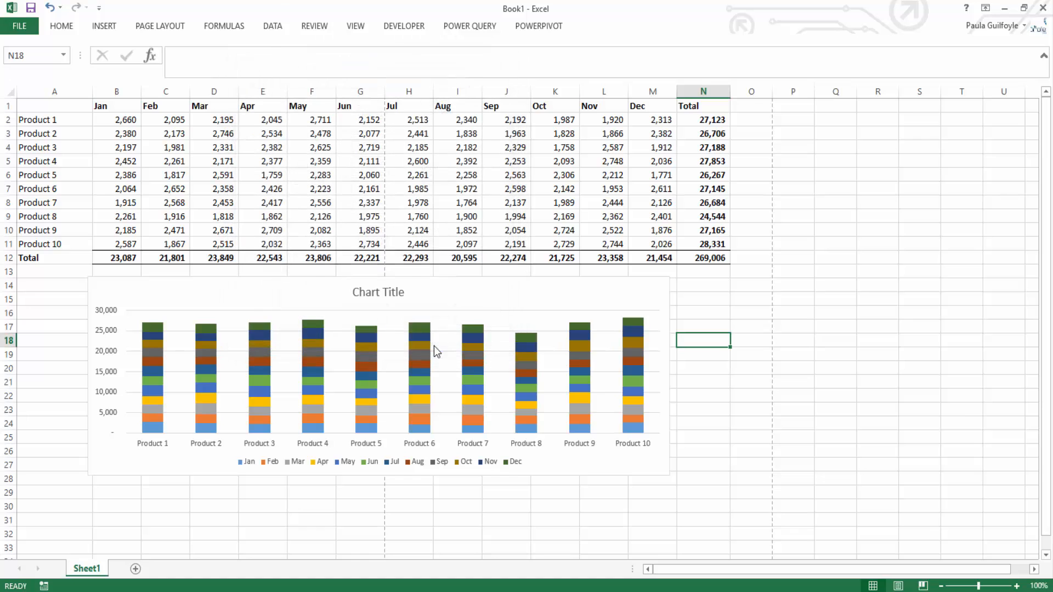
click(152, 32)
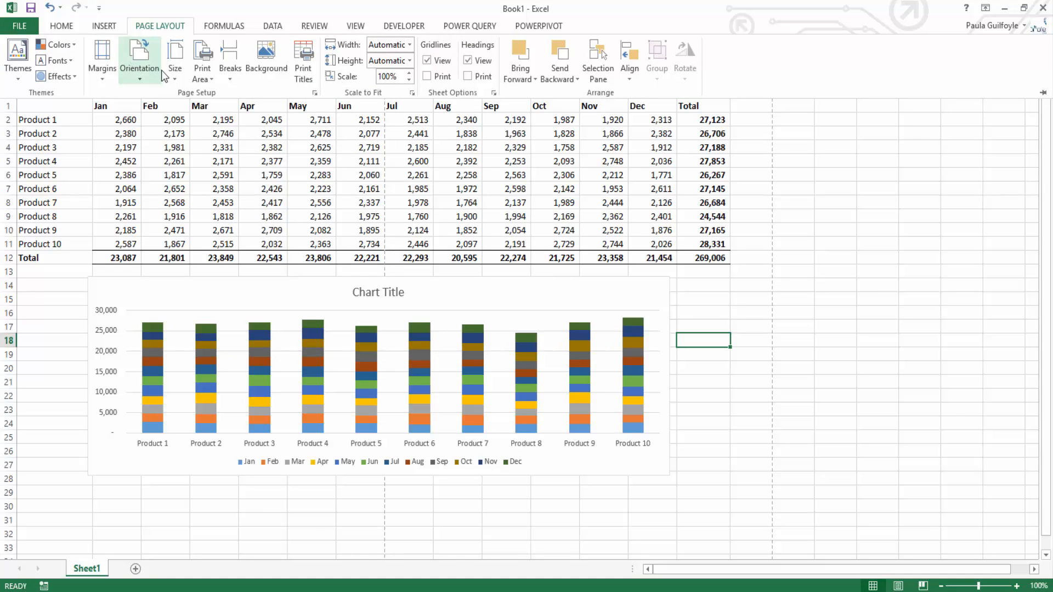
click(174, 77)
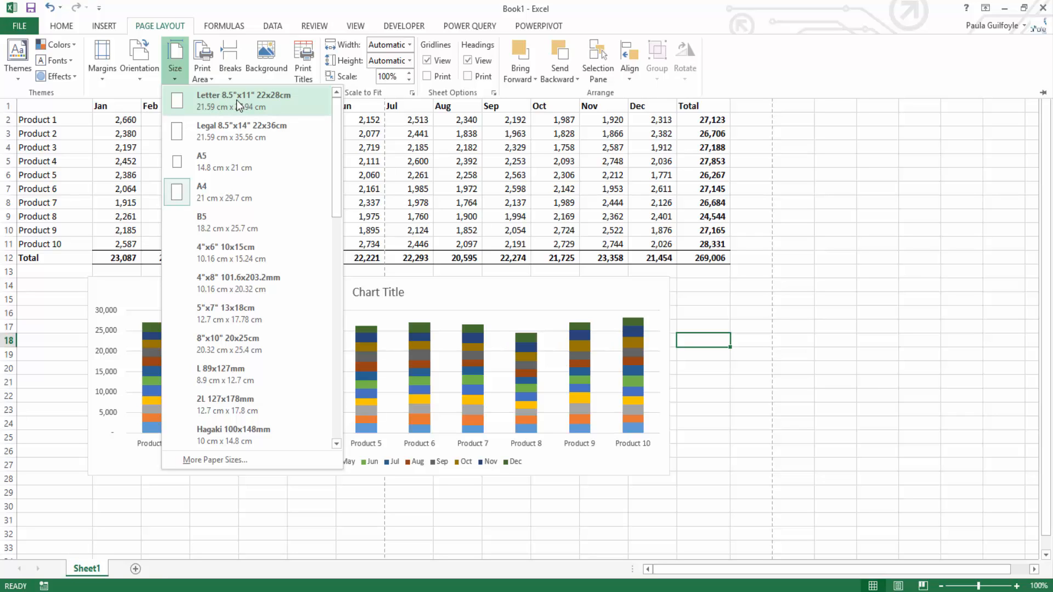
click(203, 74)
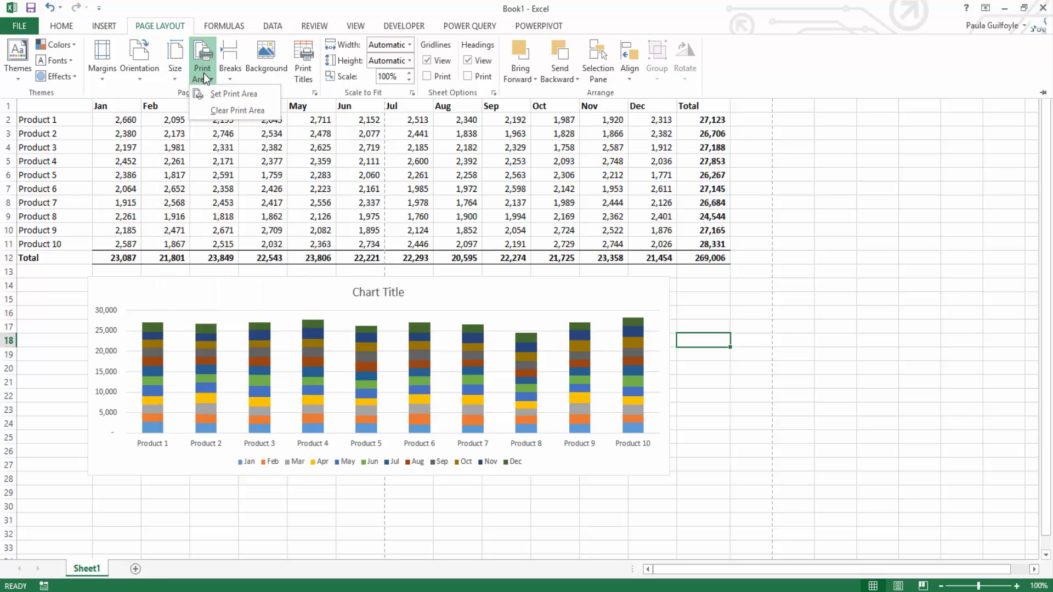
click(203, 74)
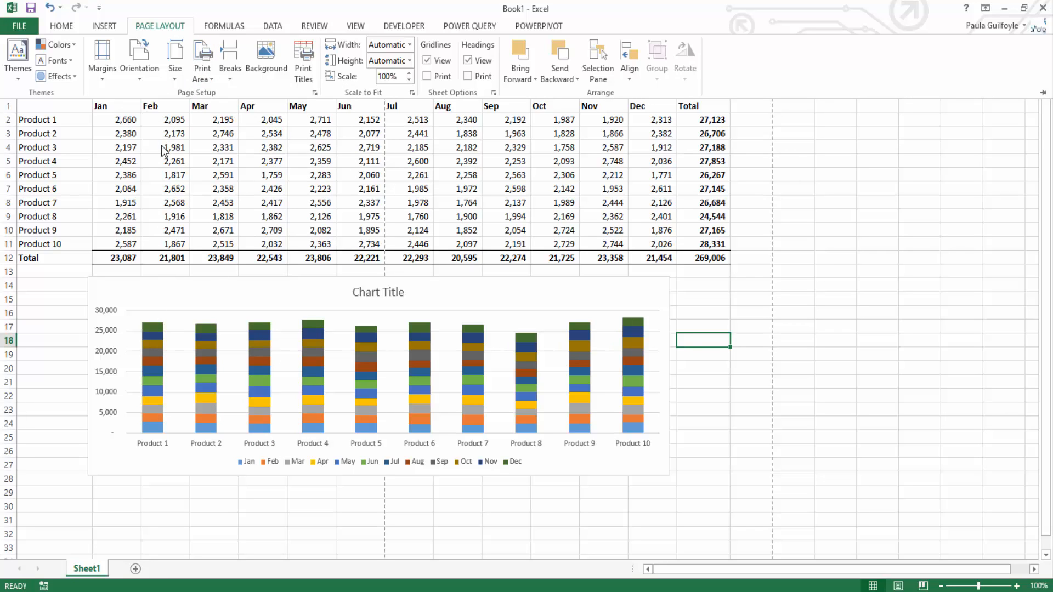
Step: Set the range A1:E7 as the worksheet's print area
click(55, 113)
drag(48, 104, 266, 190)
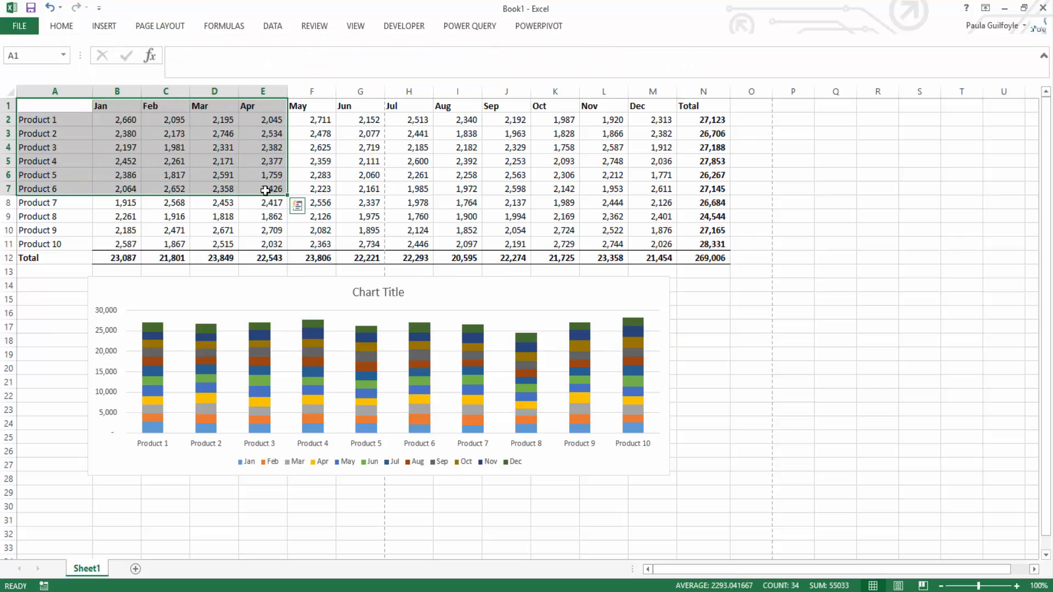
click(159, 26)
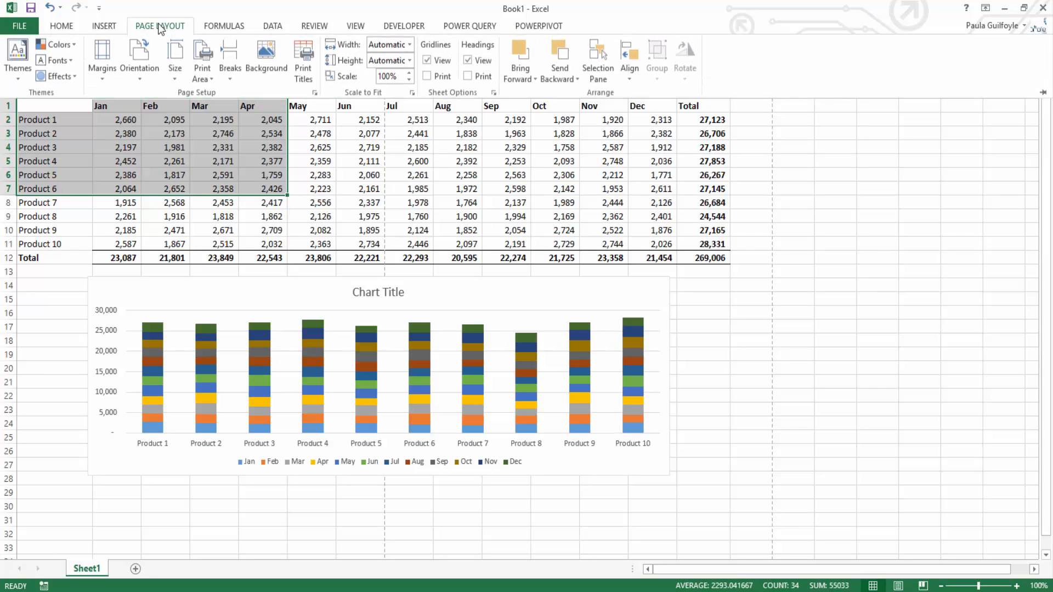
click(202, 73)
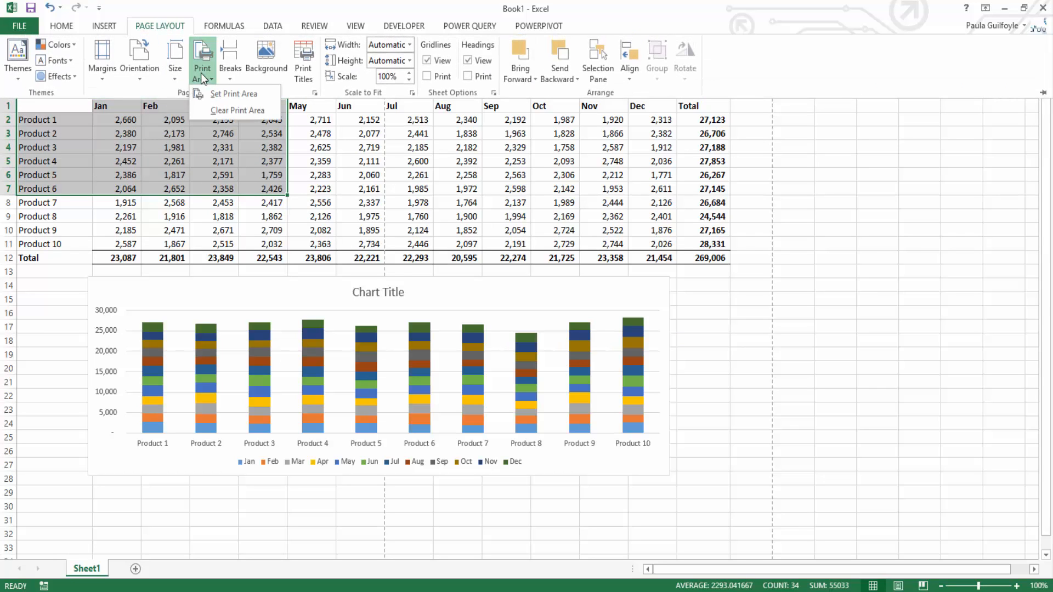
click(216, 96)
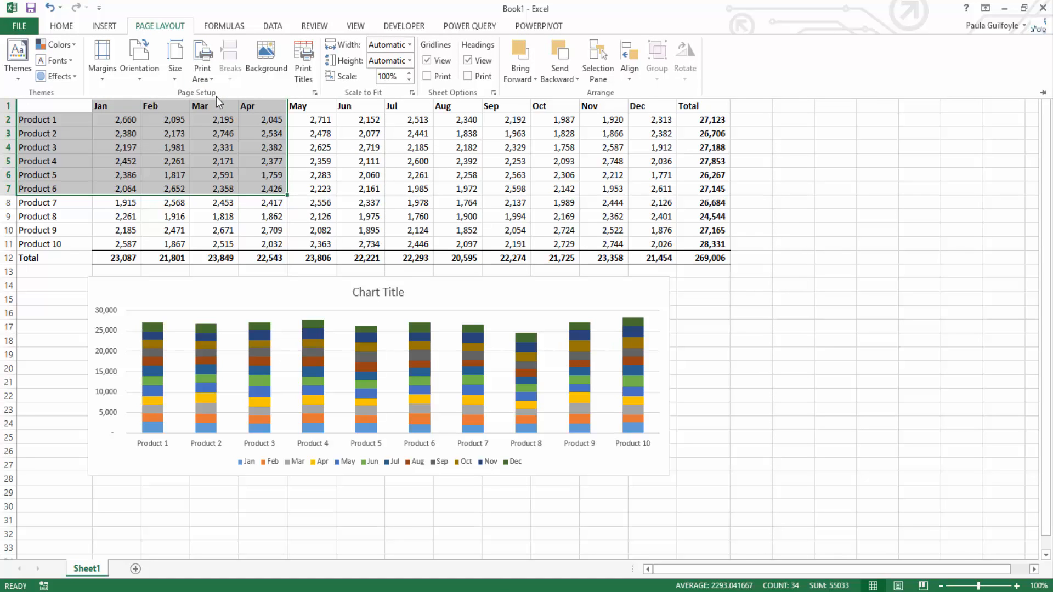
Step: Check the printout of the defined print area in the print preview and return to the sheet
click(33, 30)
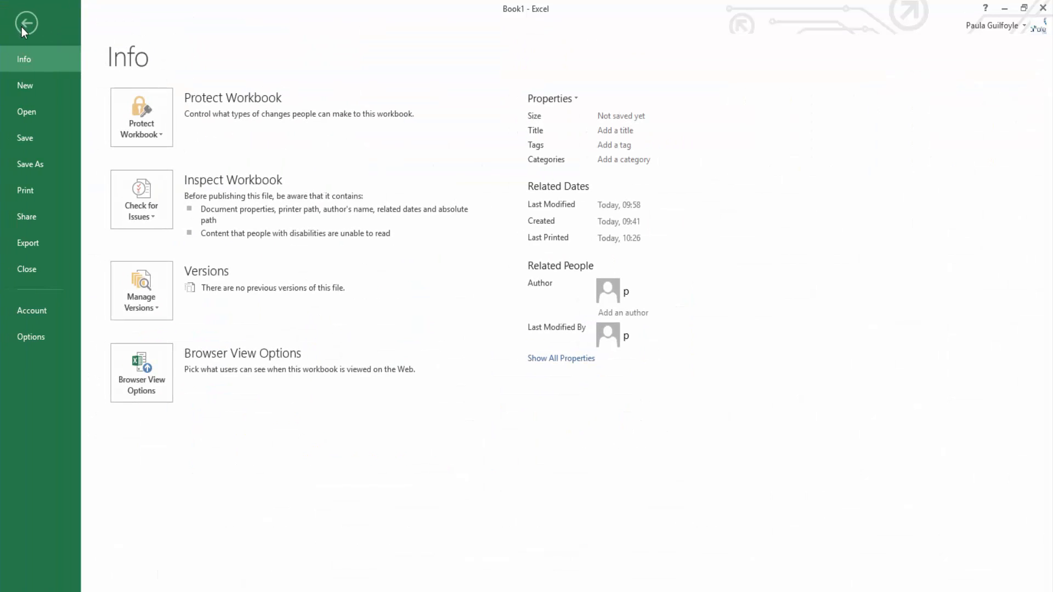
click(47, 192)
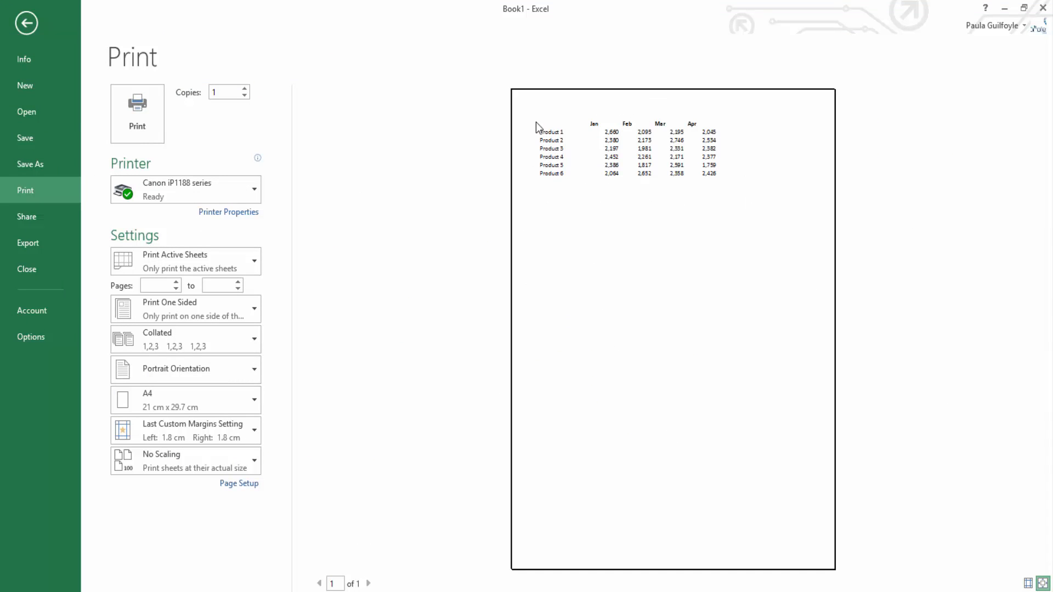
click(24, 24)
click(24, 25)
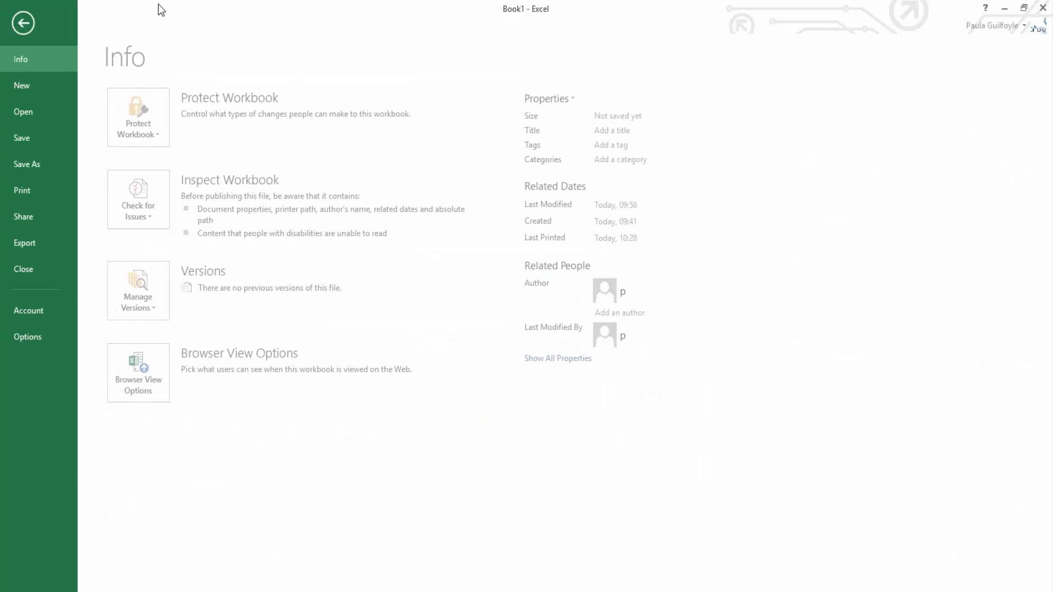
click(30, 26)
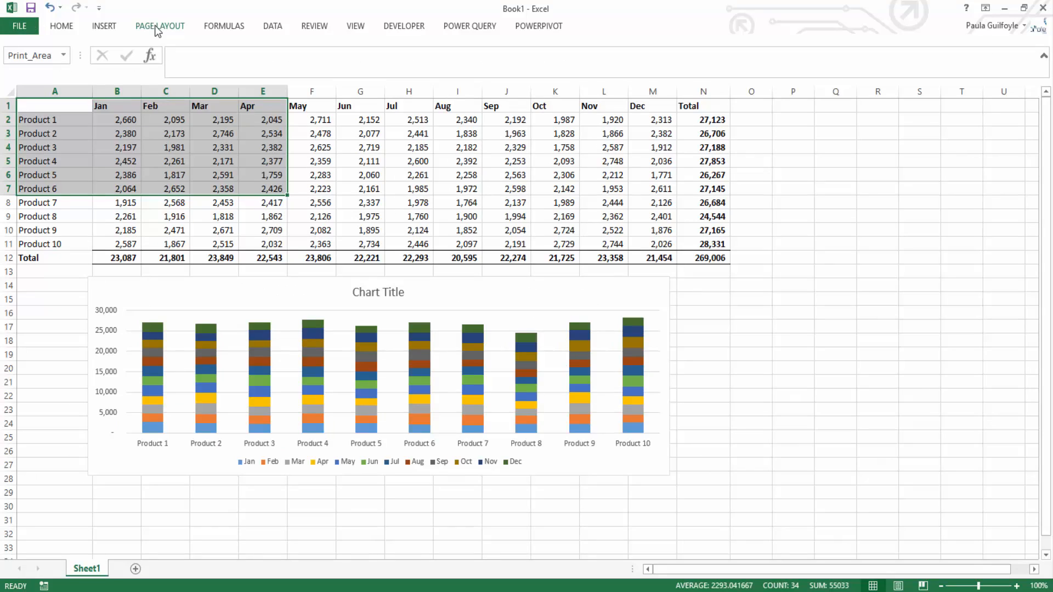
Step: Clear the worksheet's print area
click(156, 25)
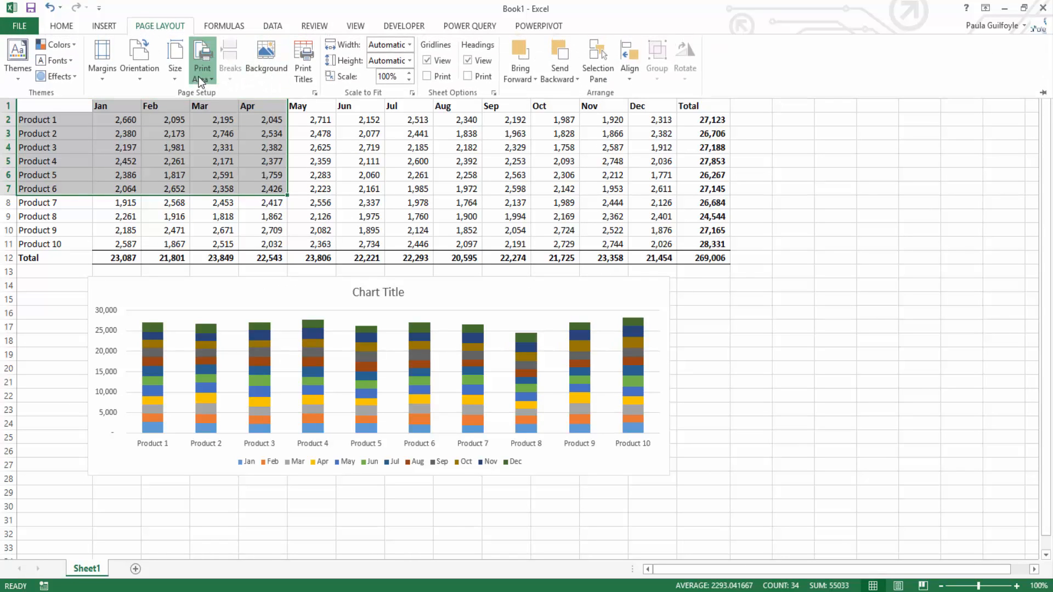
click(198, 78)
click(220, 112)
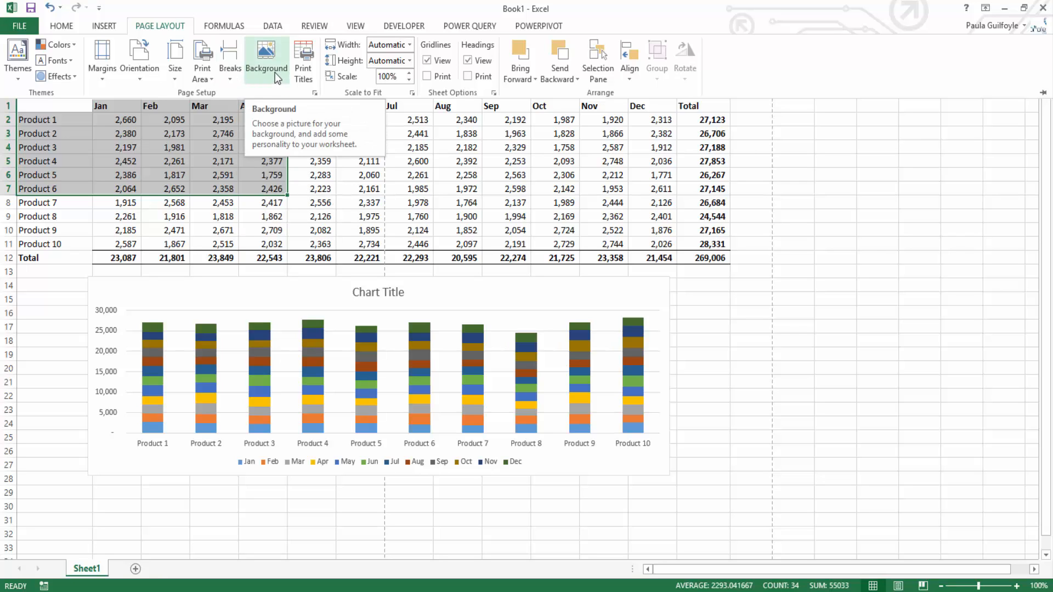
Step: Set row 1 ($1:$1) as the title row that repeats at the top of every printed page
click(301, 77)
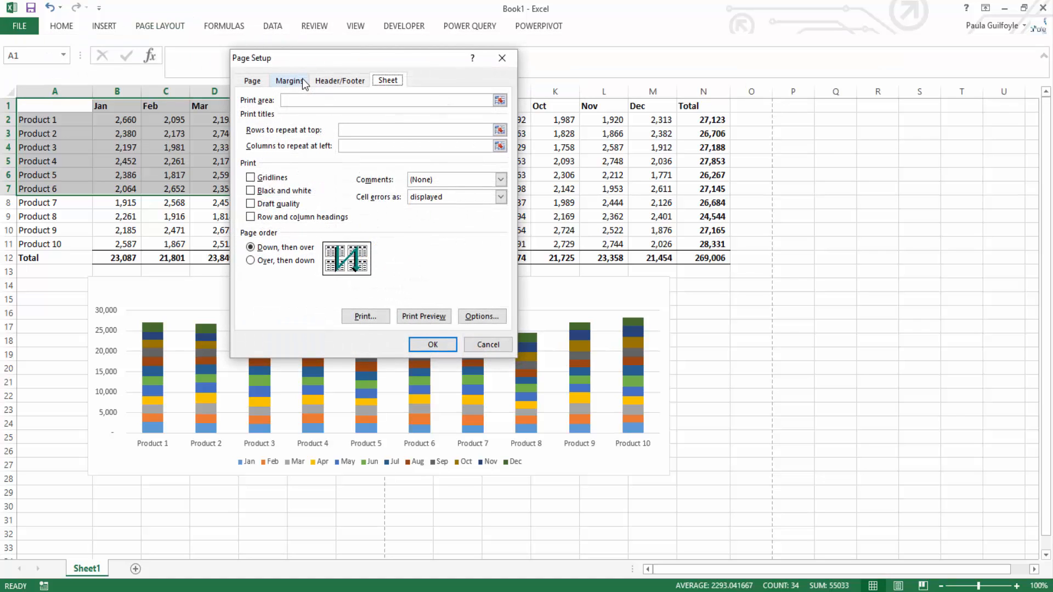
drag(318, 61, 257, 170)
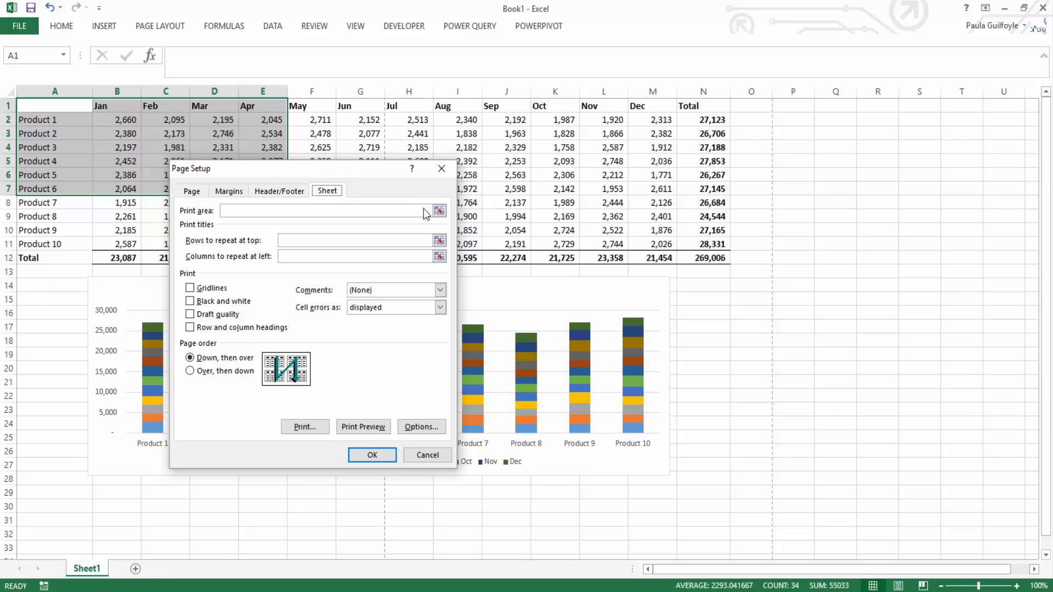
click(439, 241)
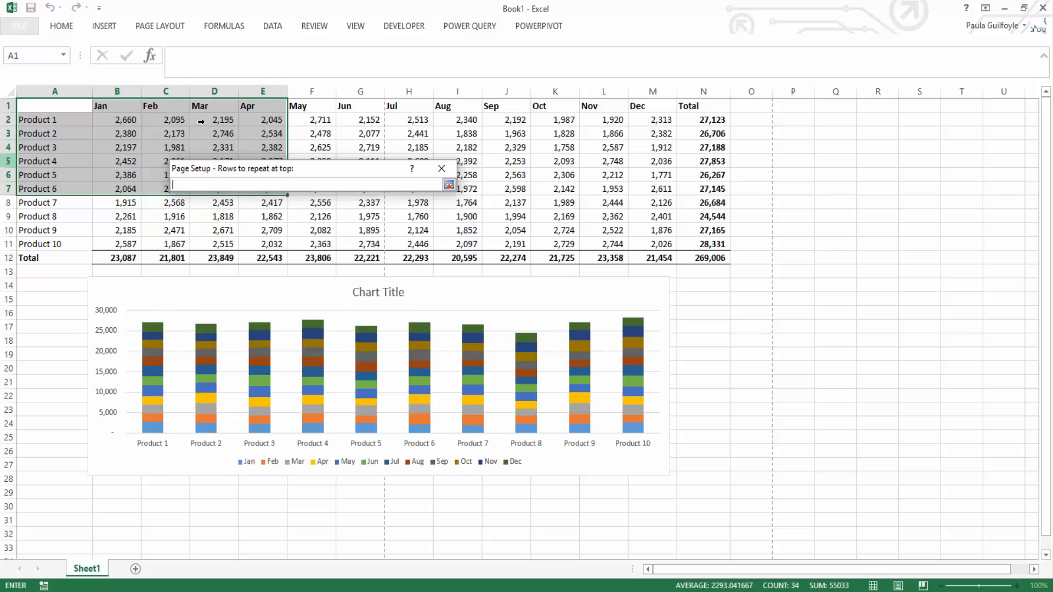
click(108, 105)
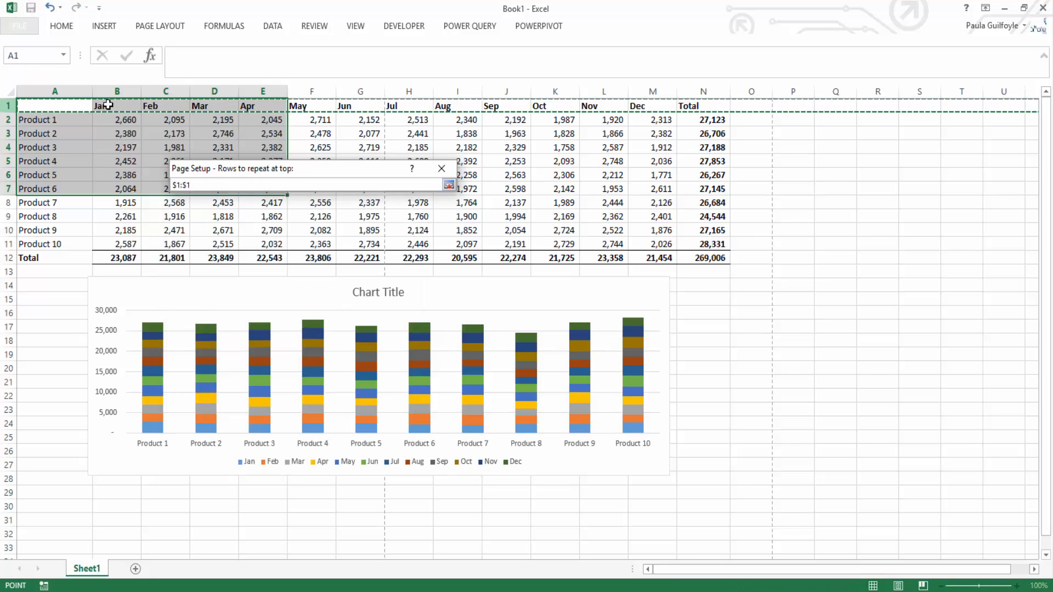
key(Return)
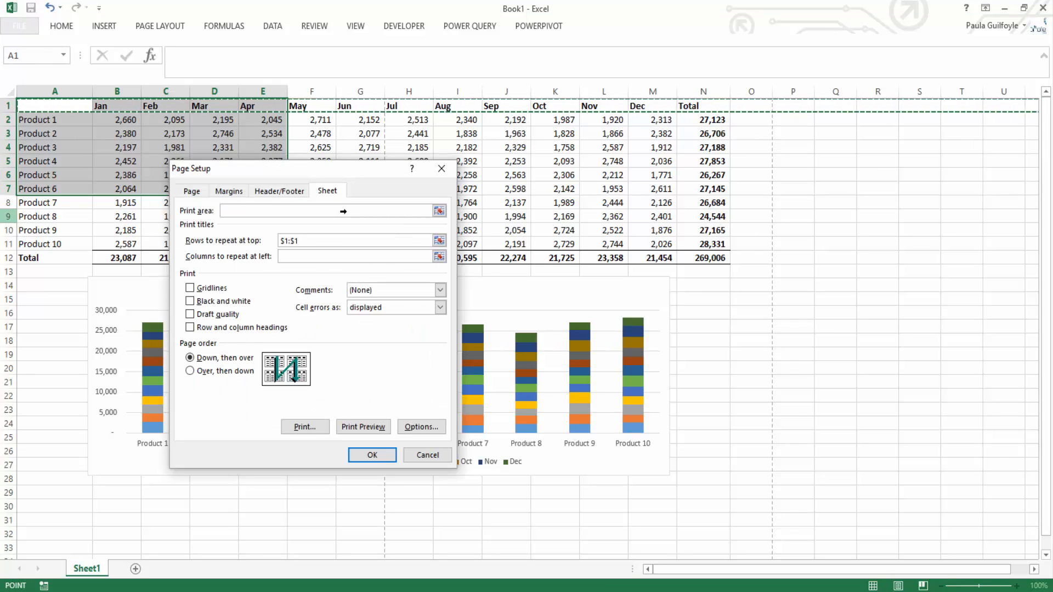
click(375, 456)
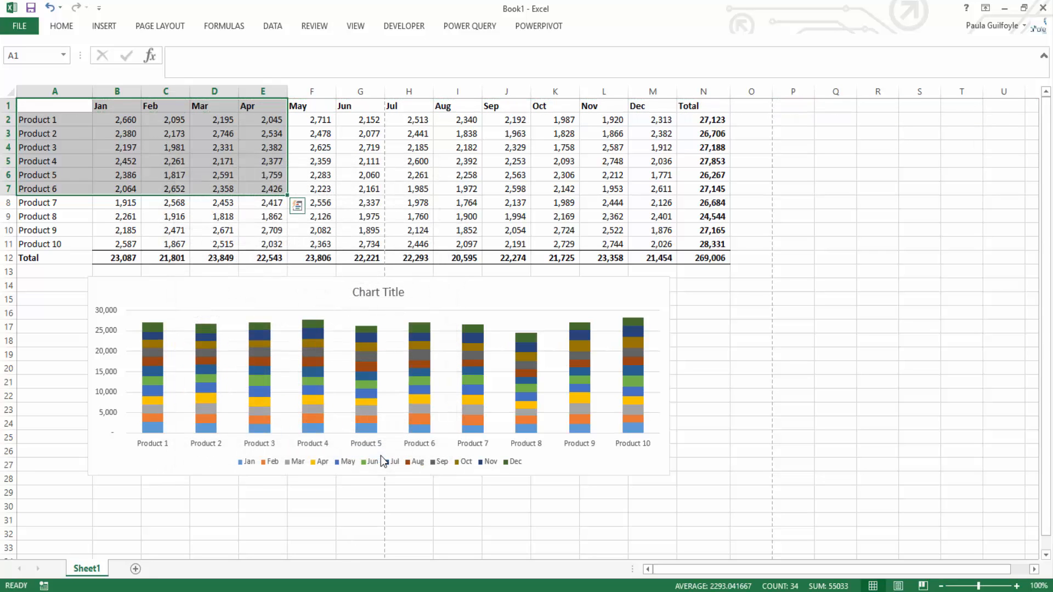
Step: Copy the product data and total row A2:N12 and paste it below the page break, starting at cell A53
drag(47, 119, 683, 261)
key(ctrl+c)
drag(1046, 192, 1041, 361)
click(487, 517)
key(Down)
key(Down)
key(Down)
key(Down)
key(Down)
key(Down)
key(Down)
key(Down)
key(Down)
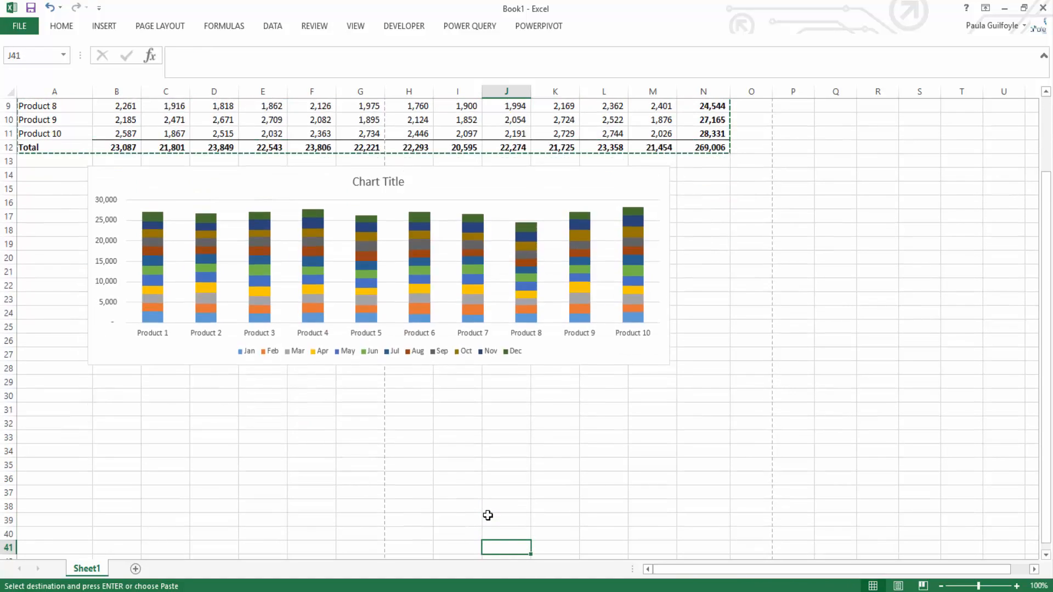
key(Down)
key(Down)
key(Down)
key(Down)
key(Down)
key(Down)
key(Down)
key(Down)
key(Down)
key(Down)
key(Down)
key(Down)
key(Down)
key(Down)
key(Down)
key(Down)
key(Down)
key(Down)
key(Down)
key(Down)
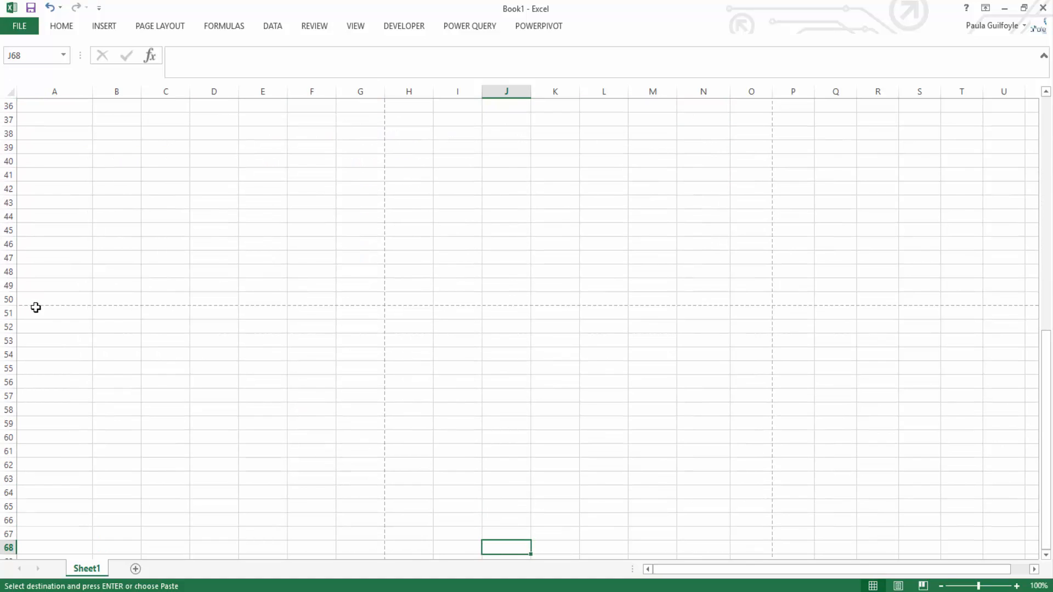
click(38, 334)
key(ctrl+v)
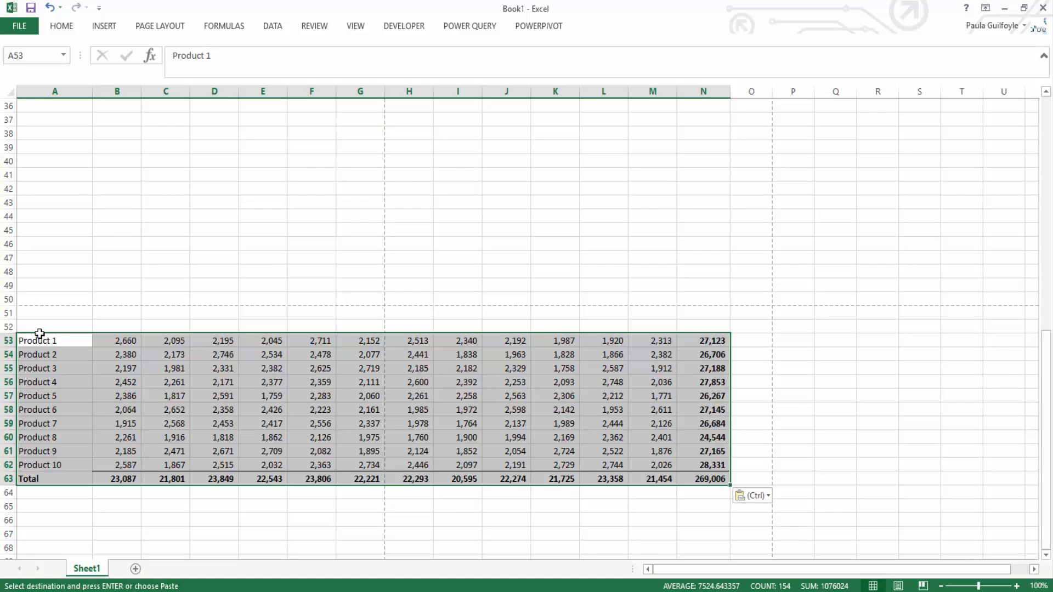
Step: Page through the print preview to check the repeated title row on the printed pages, and return to the sheet
click(19, 27)
click(42, 189)
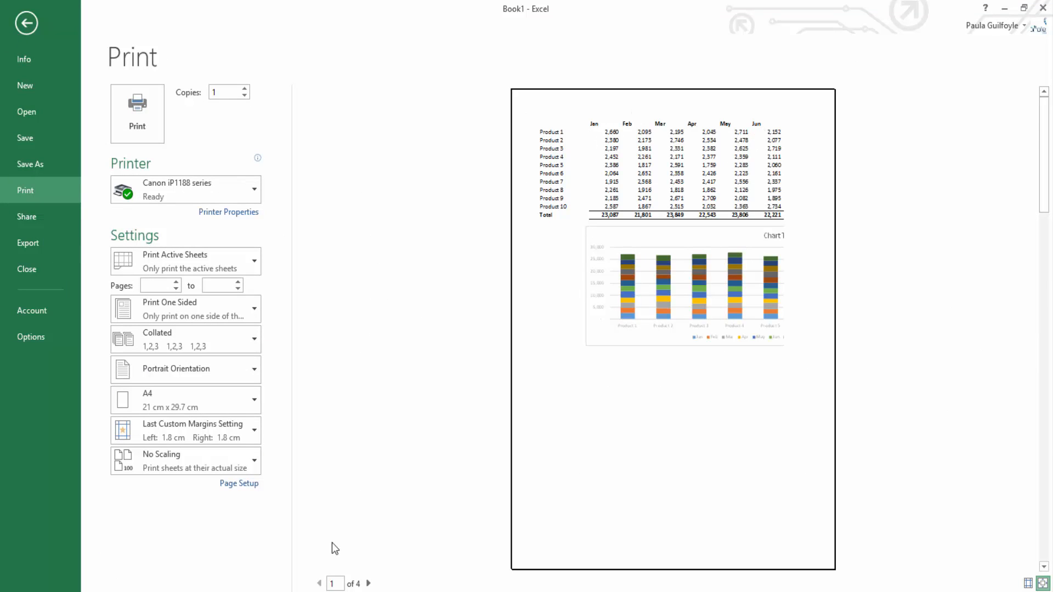
double_click(369, 584)
click(369, 583)
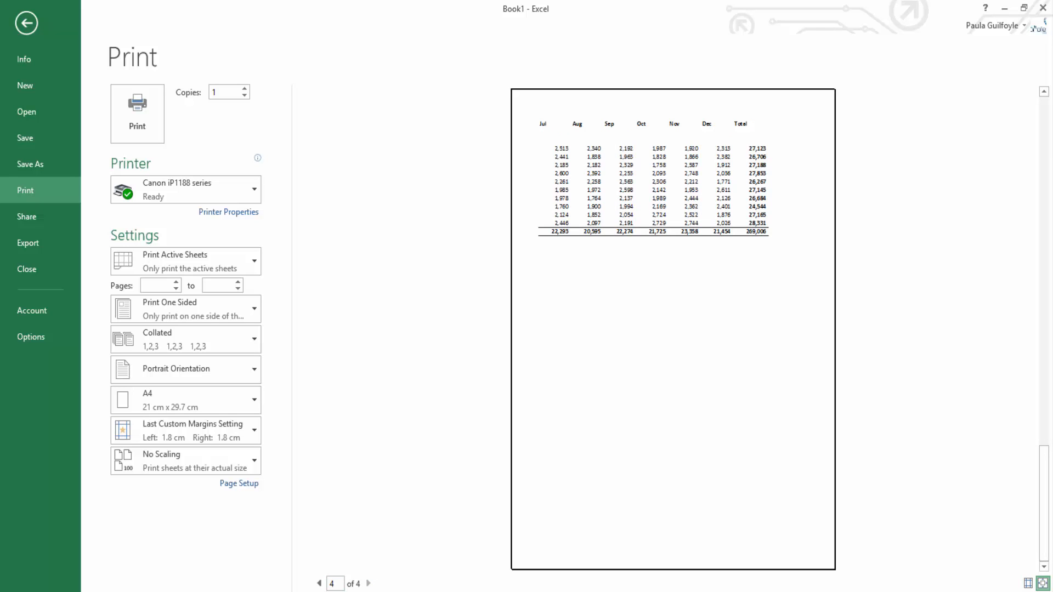
click(26, 23)
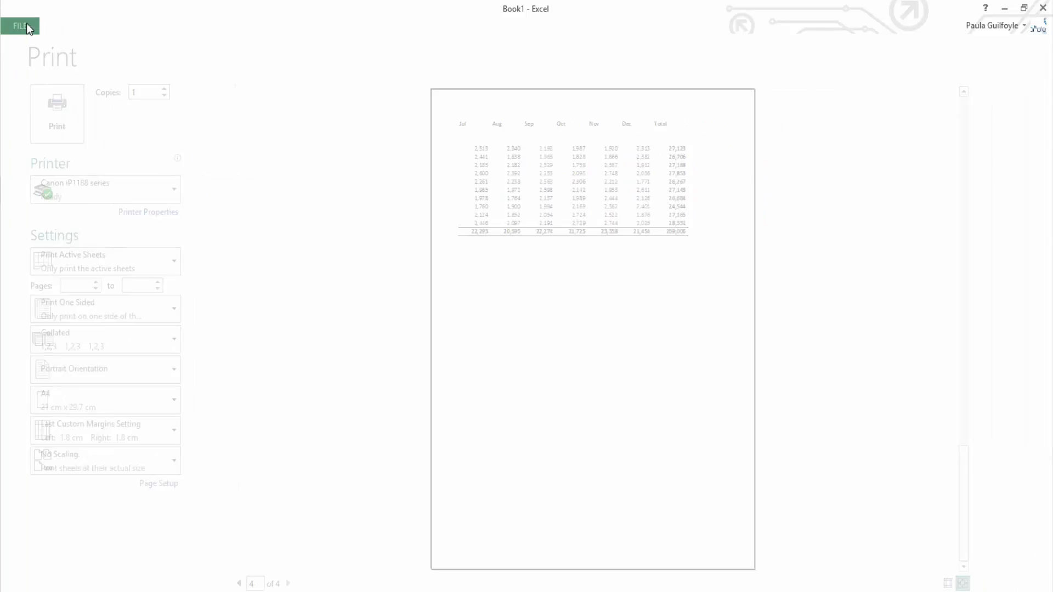
Step: Delete the pasted data in A53:N63 and remove all borders from that range
key(Delete)
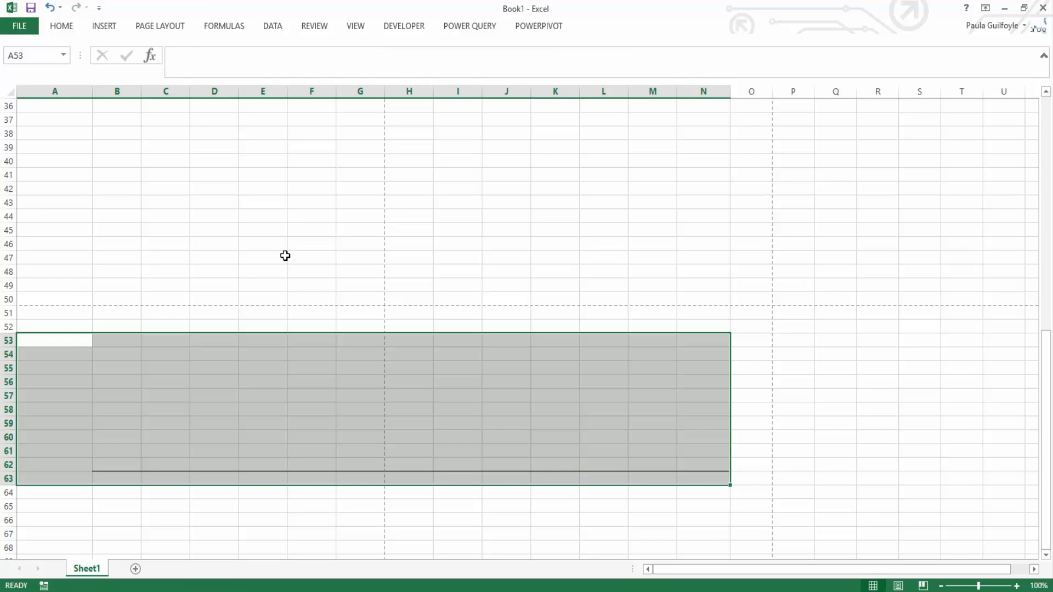
click(59, 26)
click(181, 71)
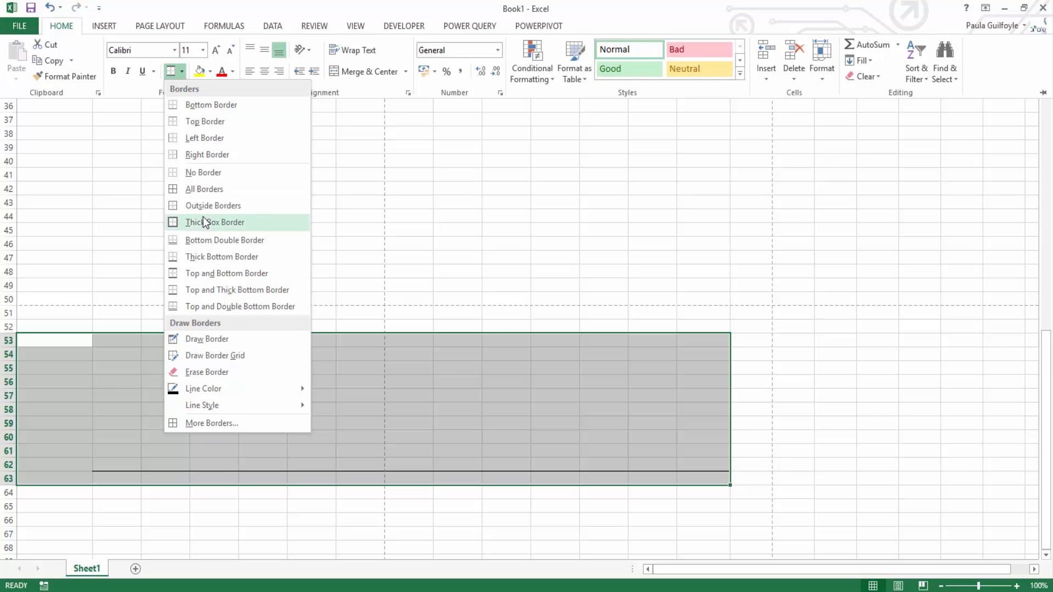
click(199, 172)
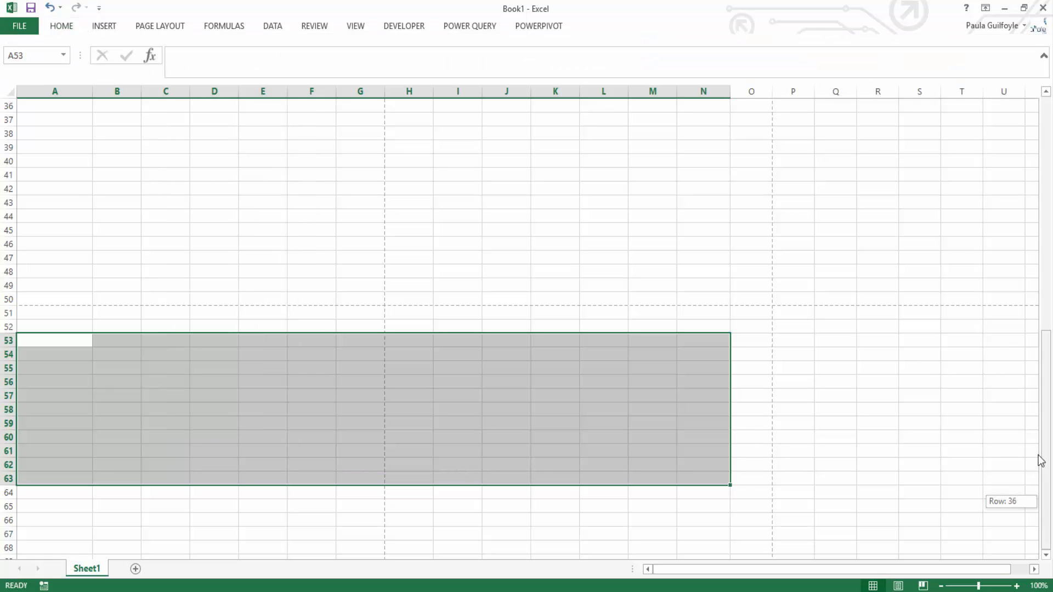
Step: Scale the printout to fit 1 page wide and check it in the print preview
scroll(1045, 501, up, 12)
click(160, 26)
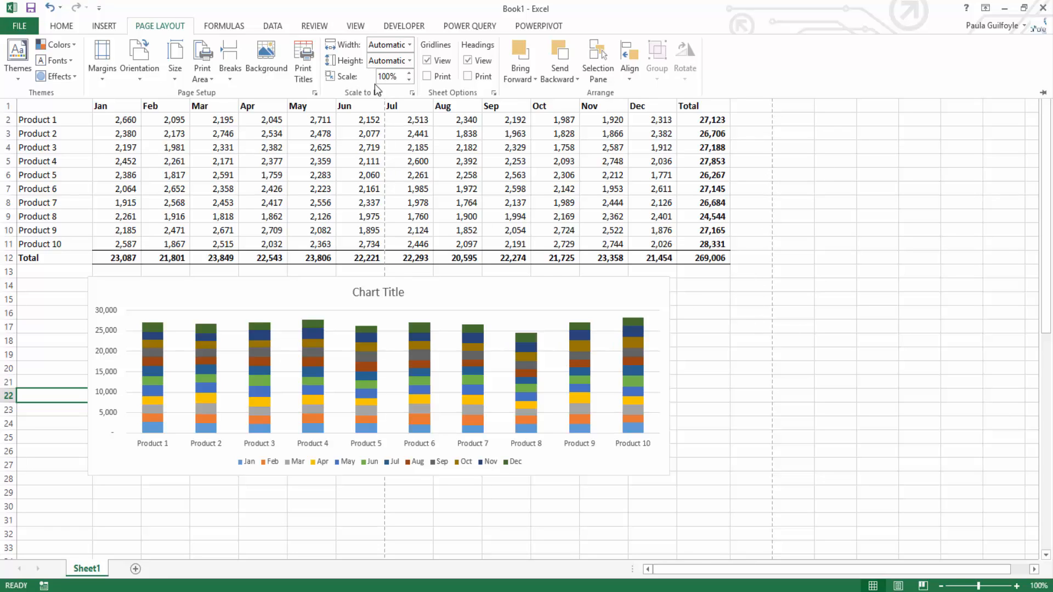
click(412, 93)
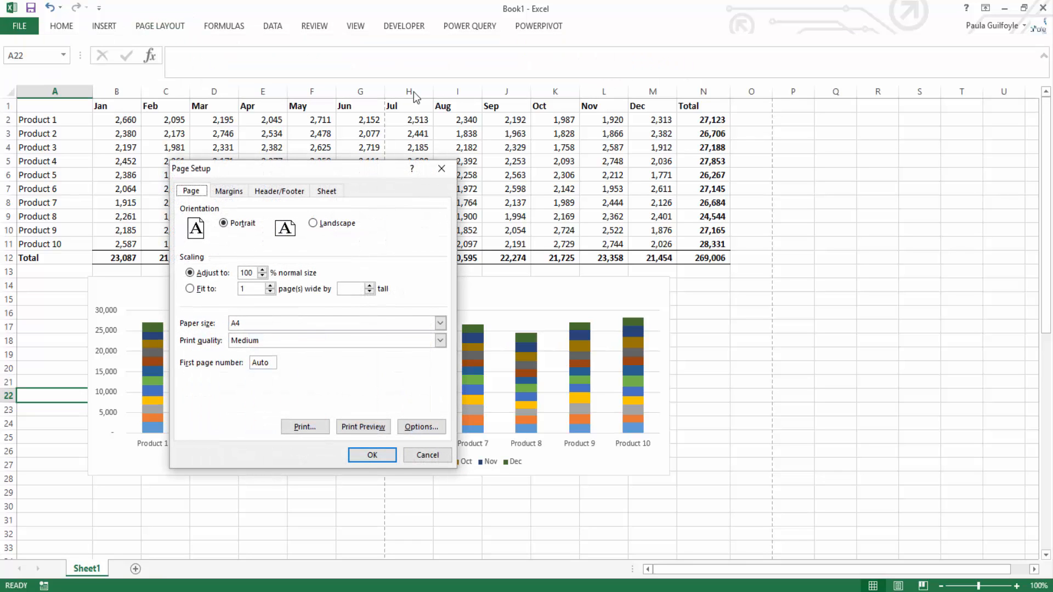
click(190, 289)
click(364, 427)
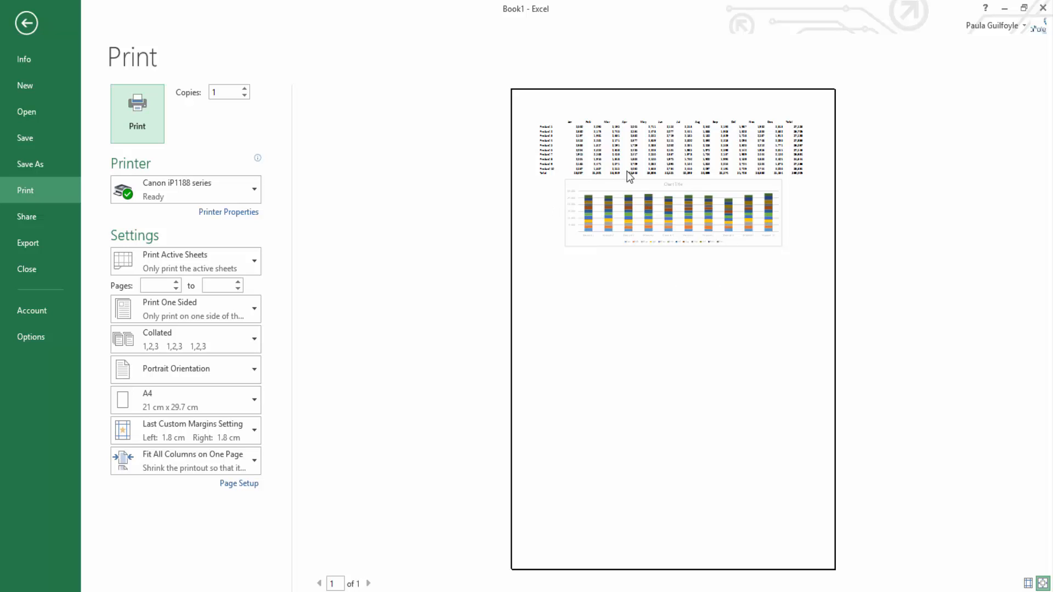
click(24, 24)
Step: Set the page orientation to landscape and check the printout in the print preview
click(163, 23)
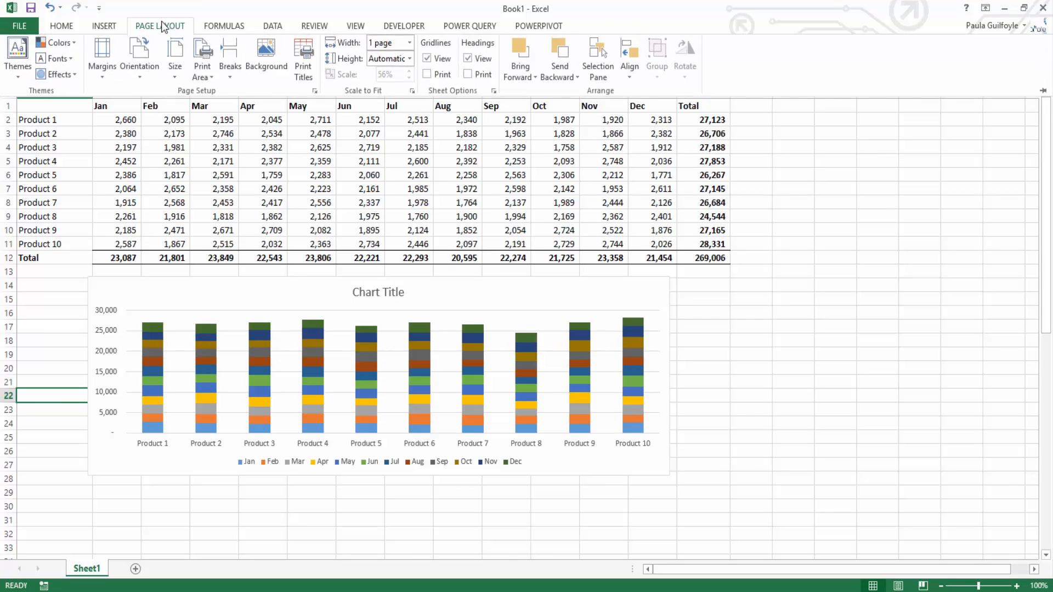
click(141, 73)
click(152, 140)
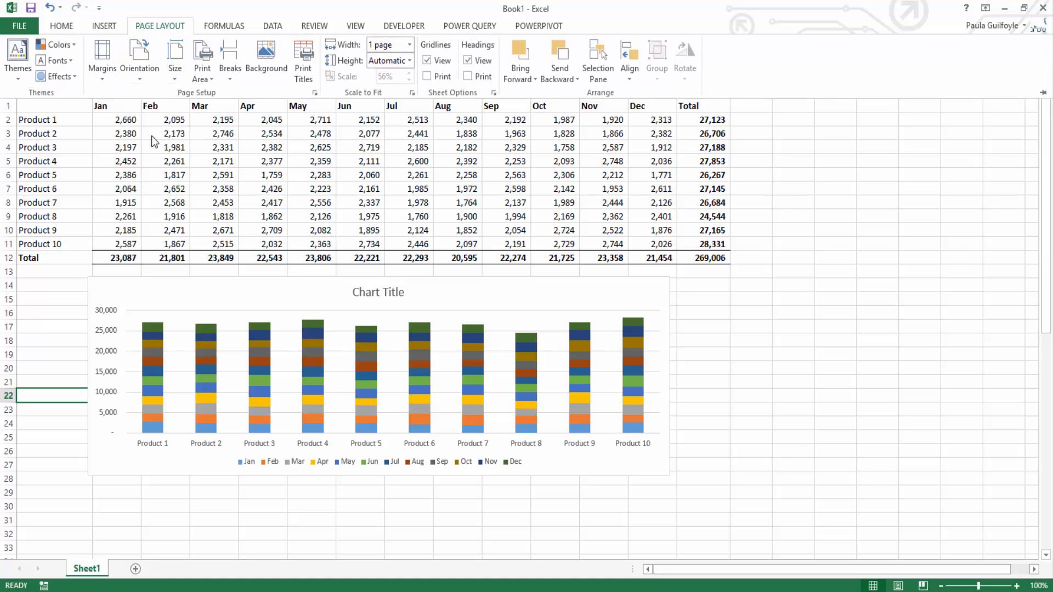
click(20, 25)
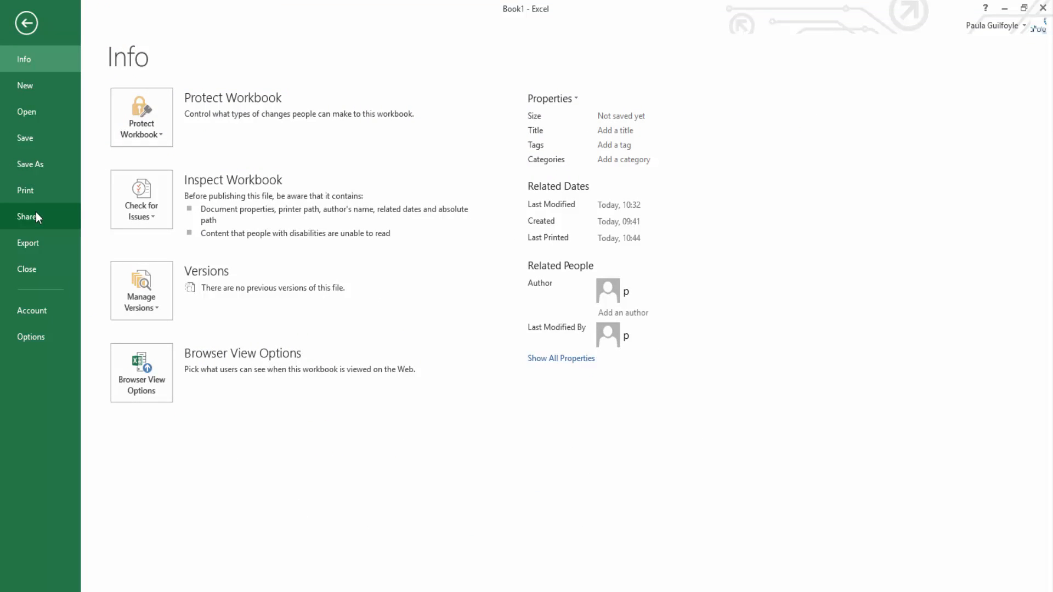
click(31, 193)
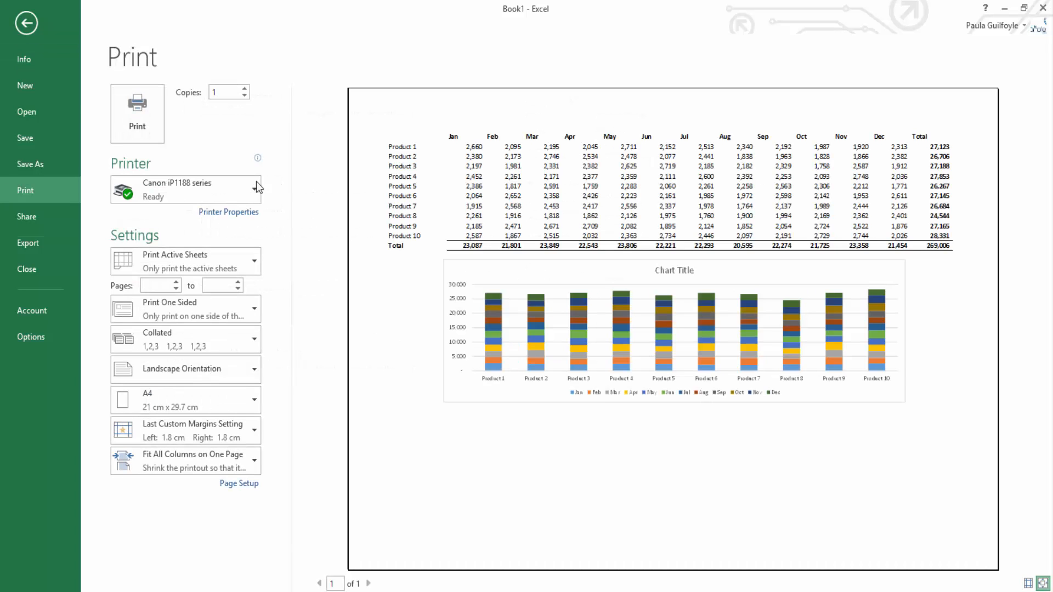
click(25, 23)
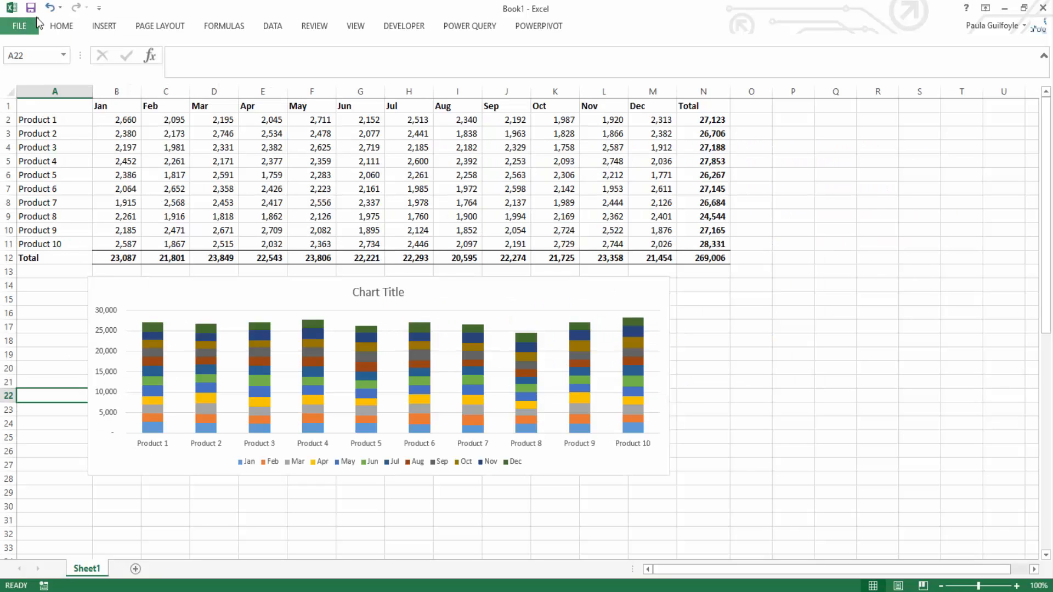
Step: Try out the sheet's gridline and heading display options, switching each one off and back on
click(160, 26)
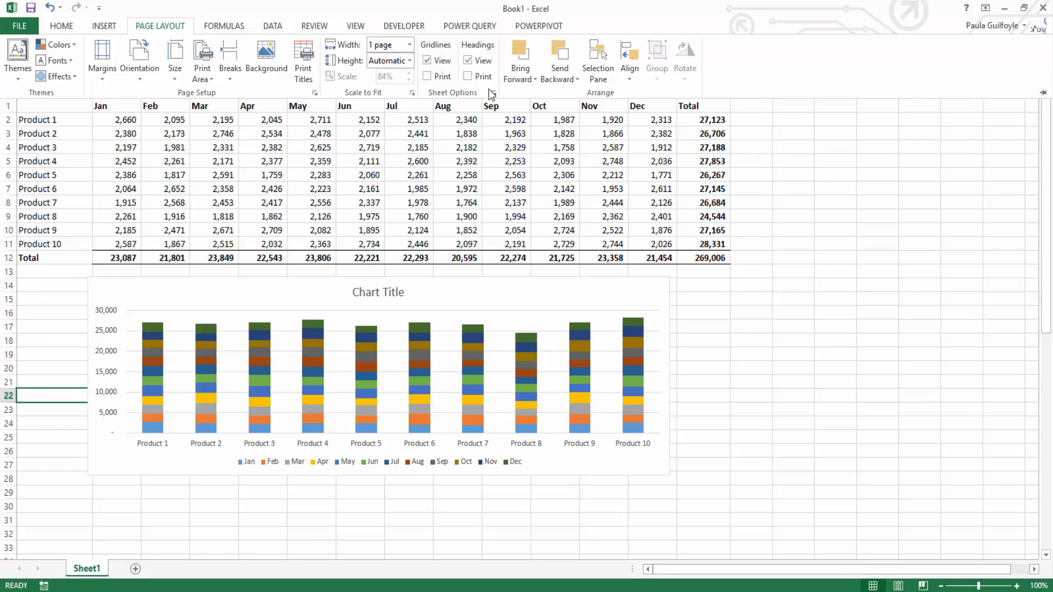
click(428, 61)
click(427, 60)
click(427, 77)
click(471, 62)
click(468, 61)
Step: Add a custom footer with the file path and name (&[Path]&[File]) in its left section, and check it in the print preview
click(494, 93)
click(192, 192)
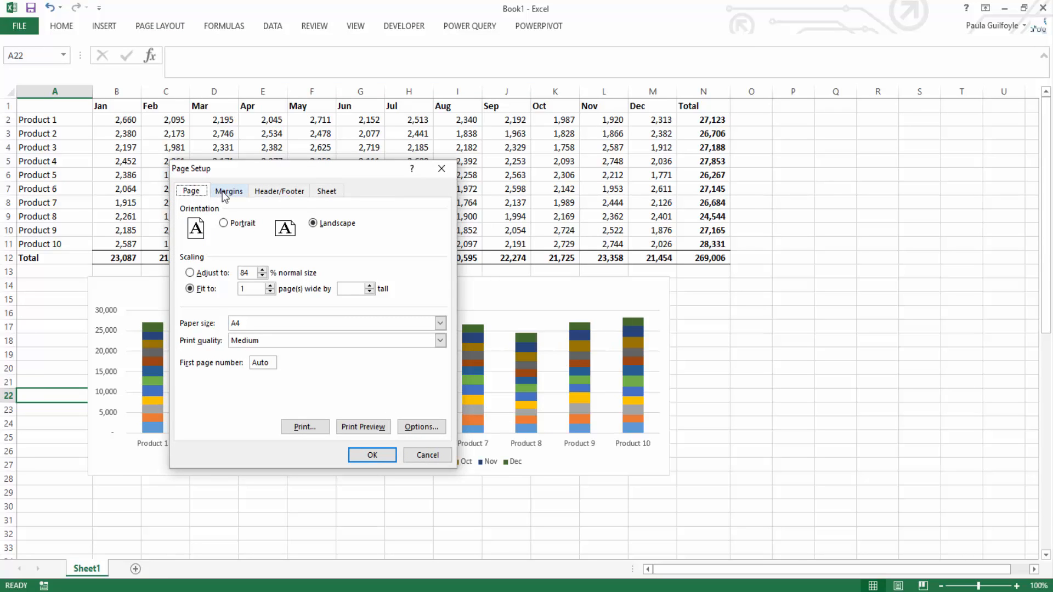
click(273, 192)
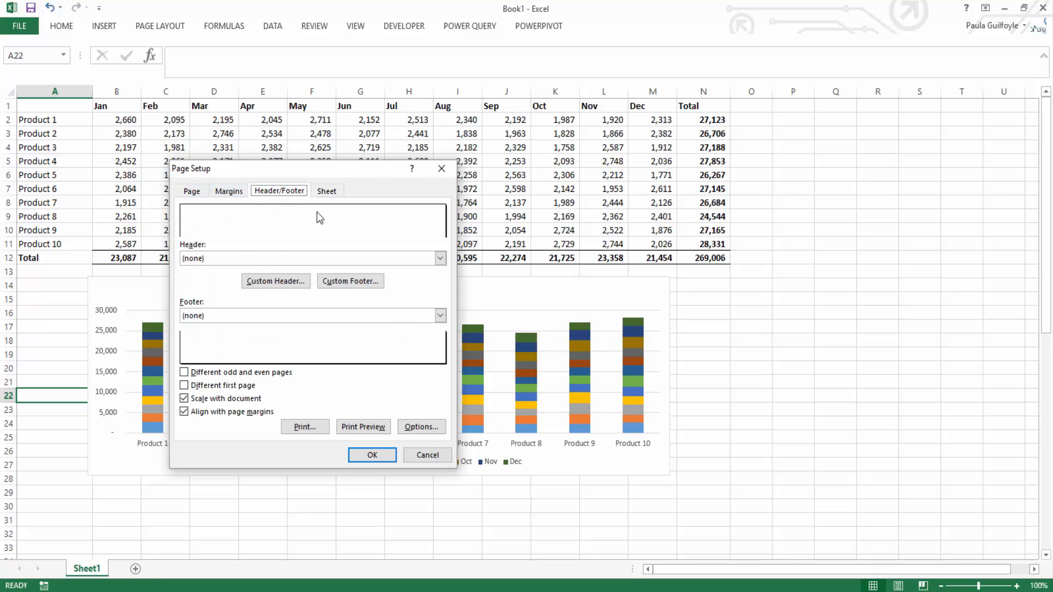
click(349, 283)
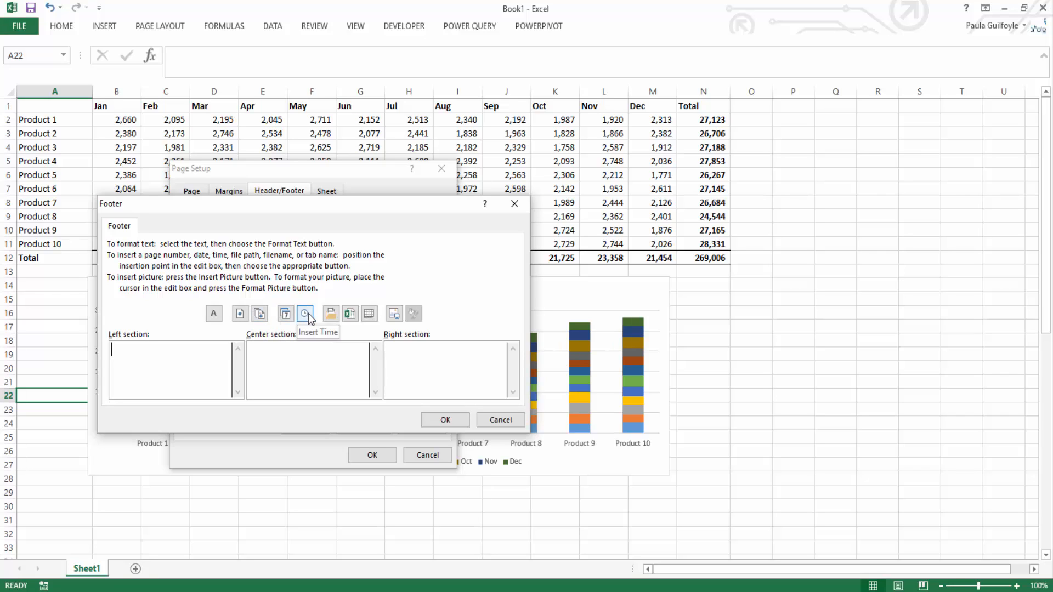
click(332, 315)
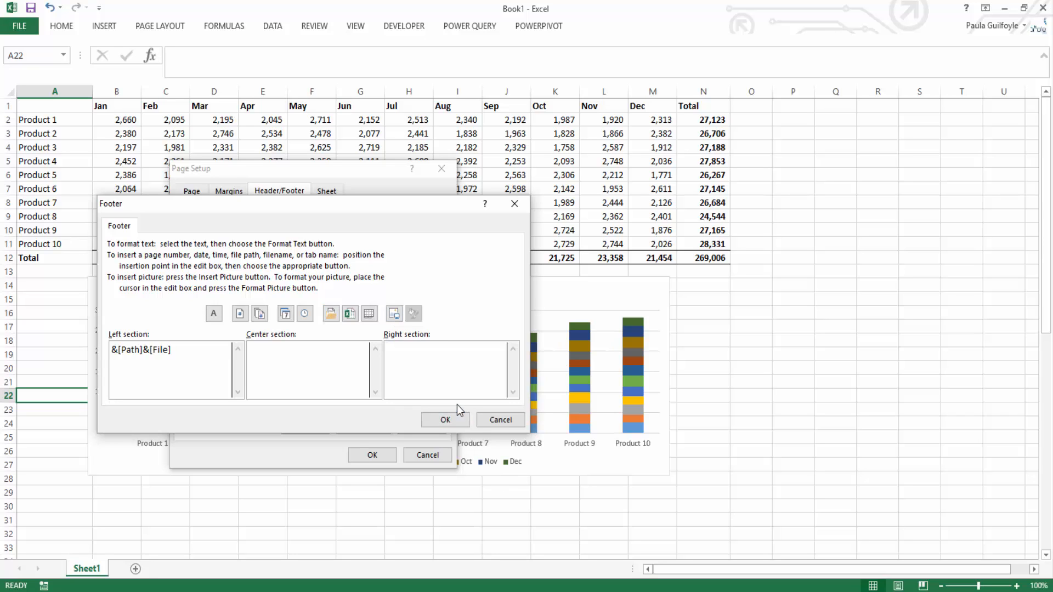
click(444, 420)
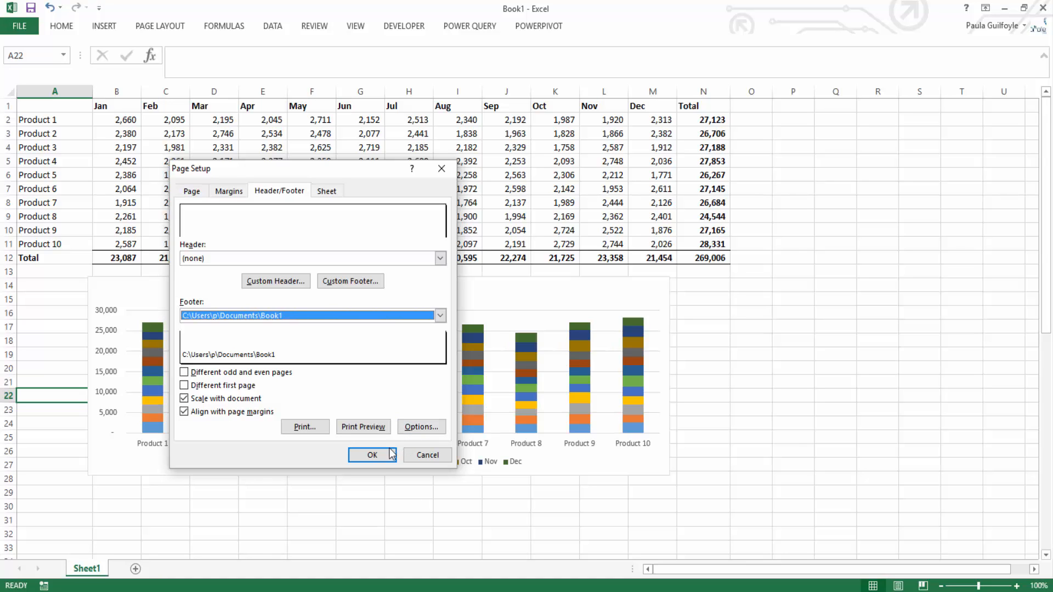
click(364, 426)
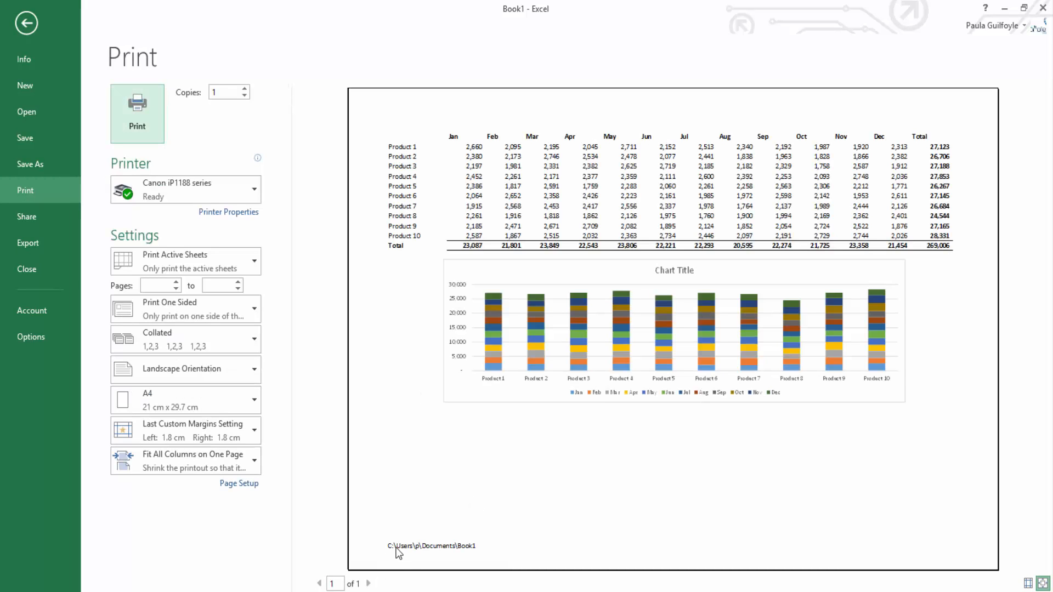
click(26, 24)
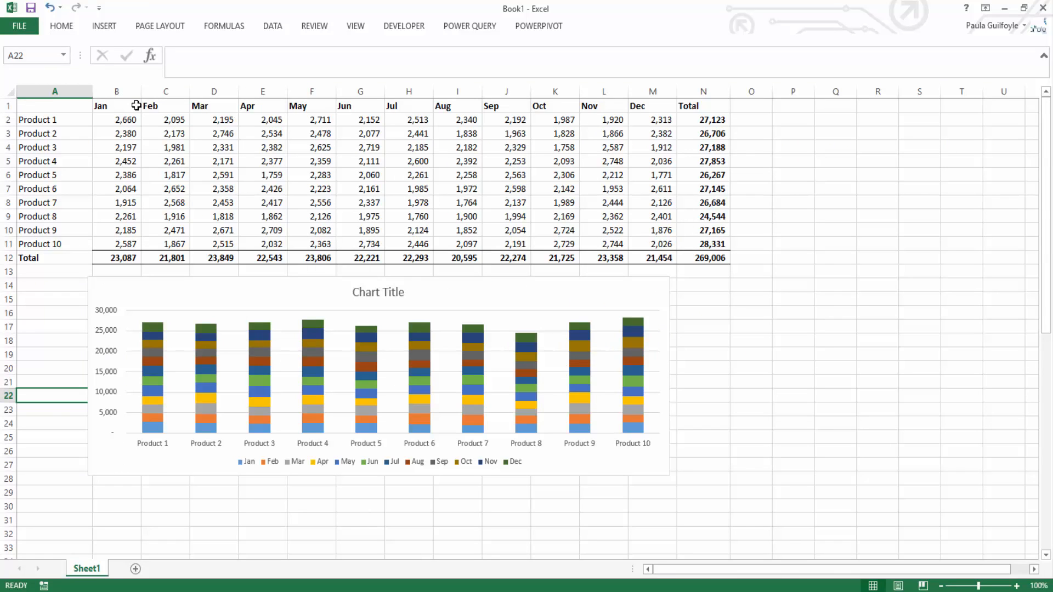
Step: Inspect the header and footer areas in Page Layout view, and return to Normal view at the top of the sheet
click(897, 586)
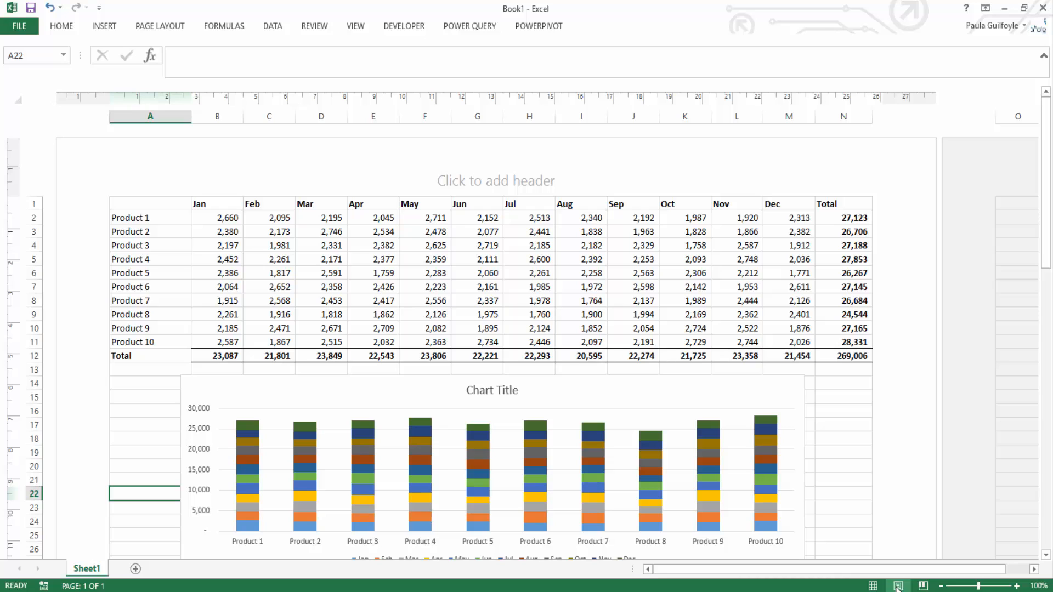
click(496, 170)
drag(1046, 206, 1046, 336)
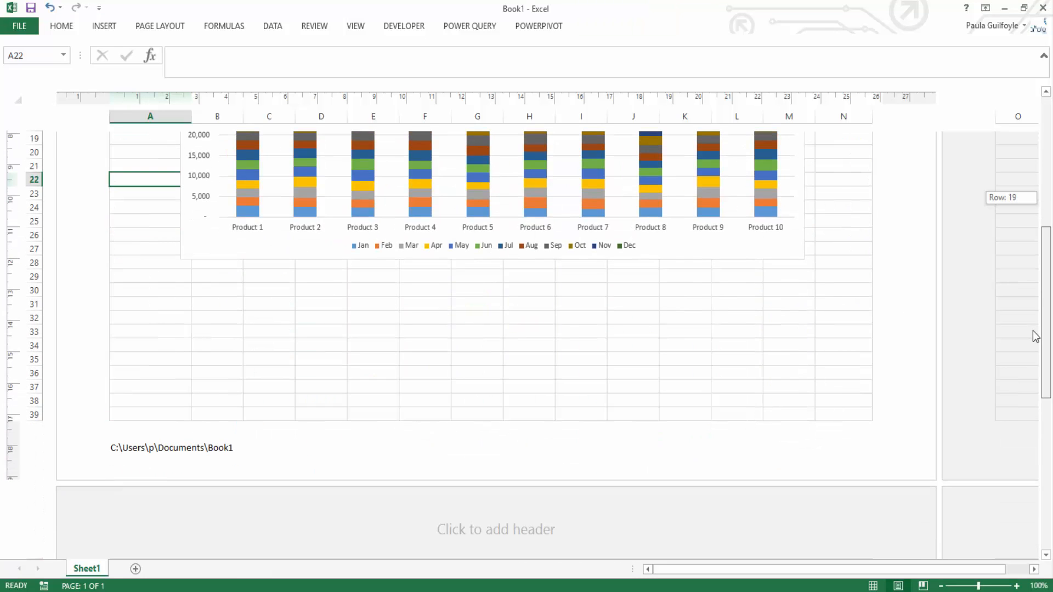
click(401, 470)
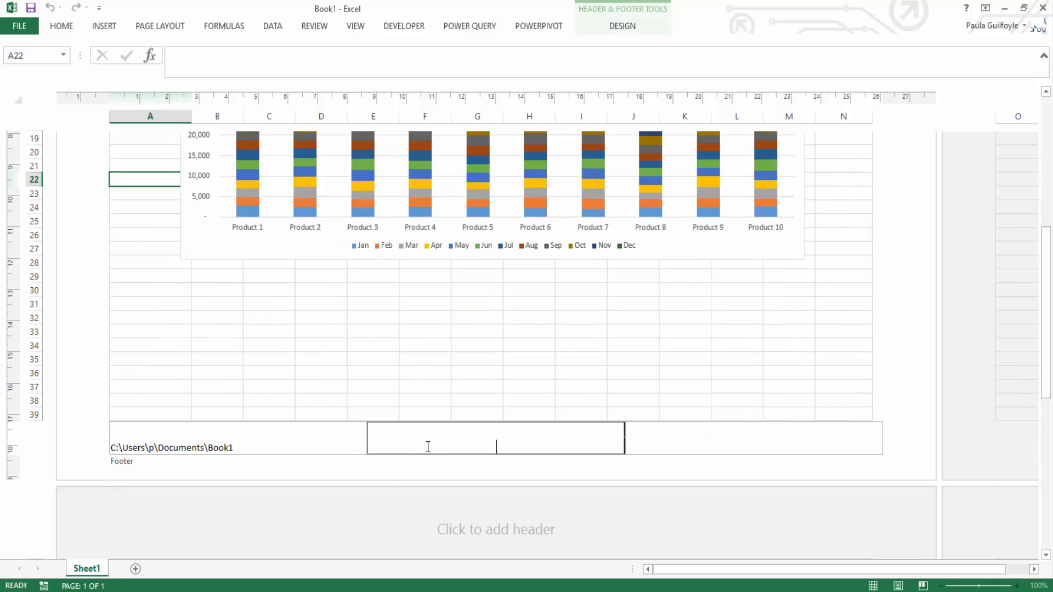
click(872, 586)
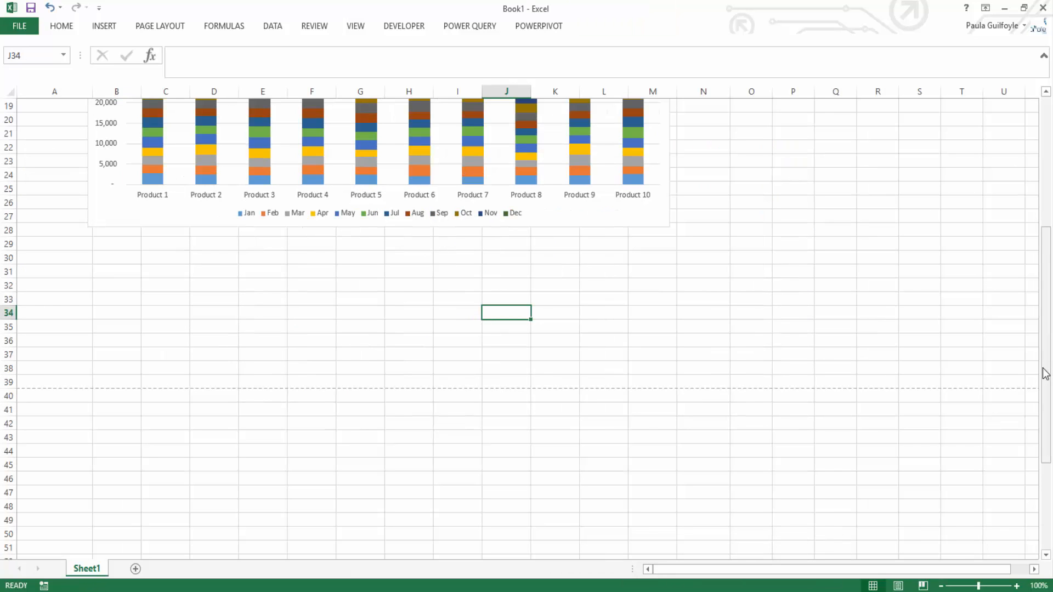
drag(1044, 372, 1040, 209)
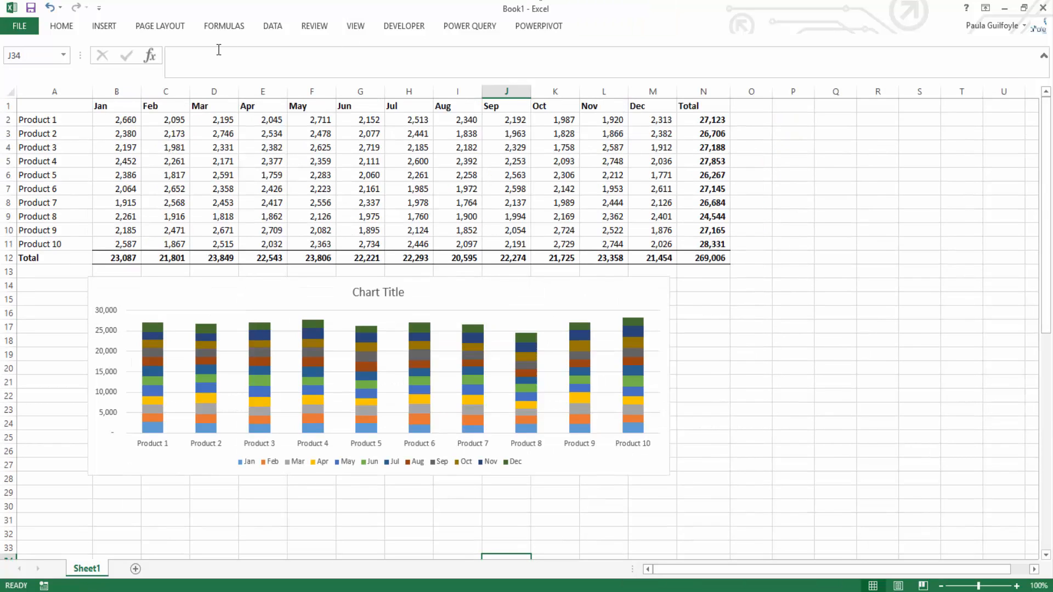
Step: Examine the print settings for what to print, one- or two-sided printing, collation and page orientation without changing them
click(17, 28)
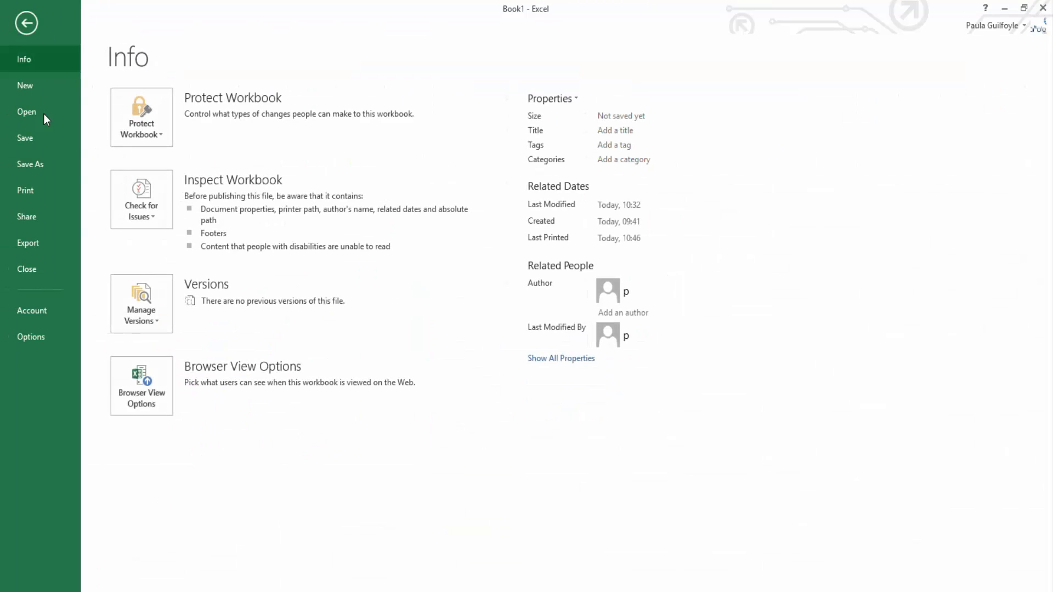
click(29, 192)
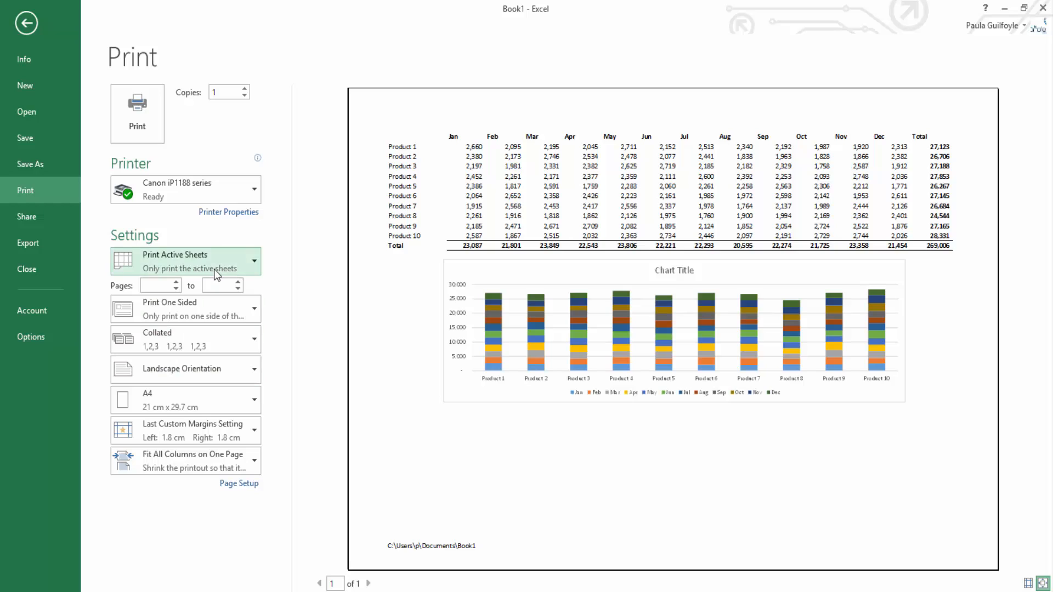
click(255, 263)
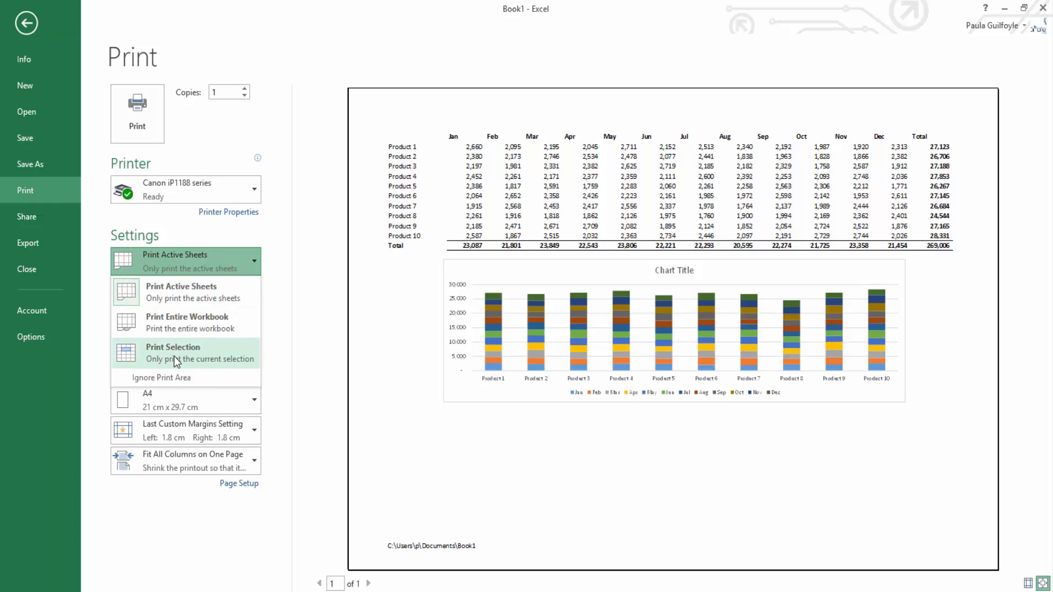
click(305, 311)
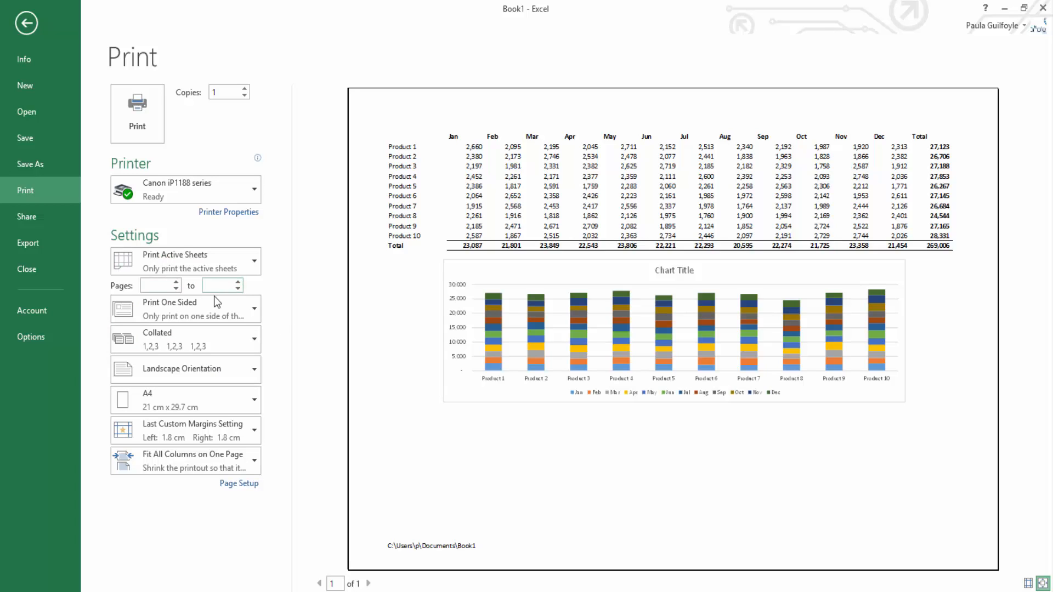
click(254, 308)
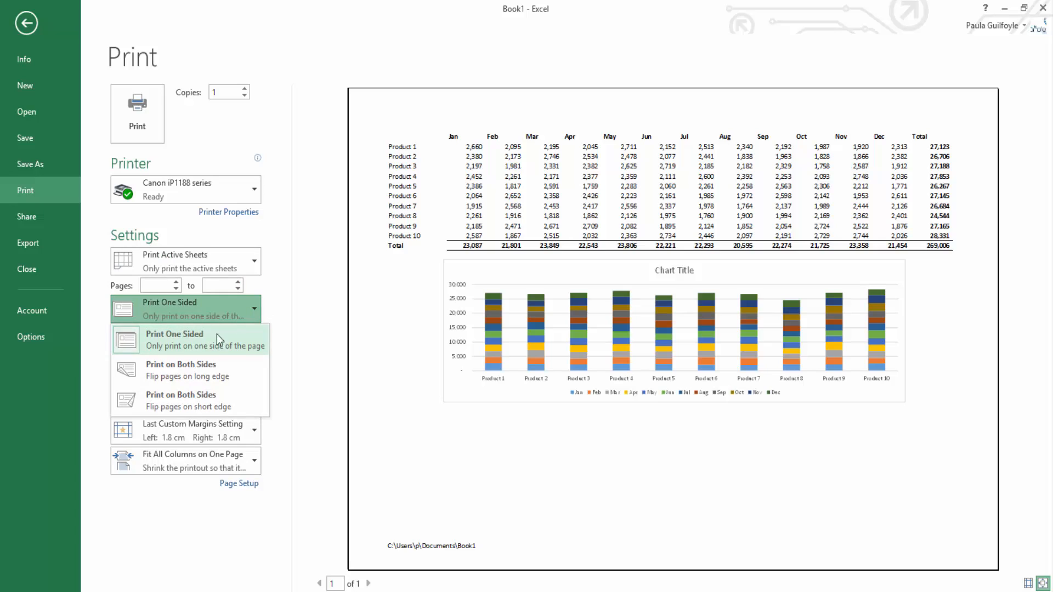
click(292, 304)
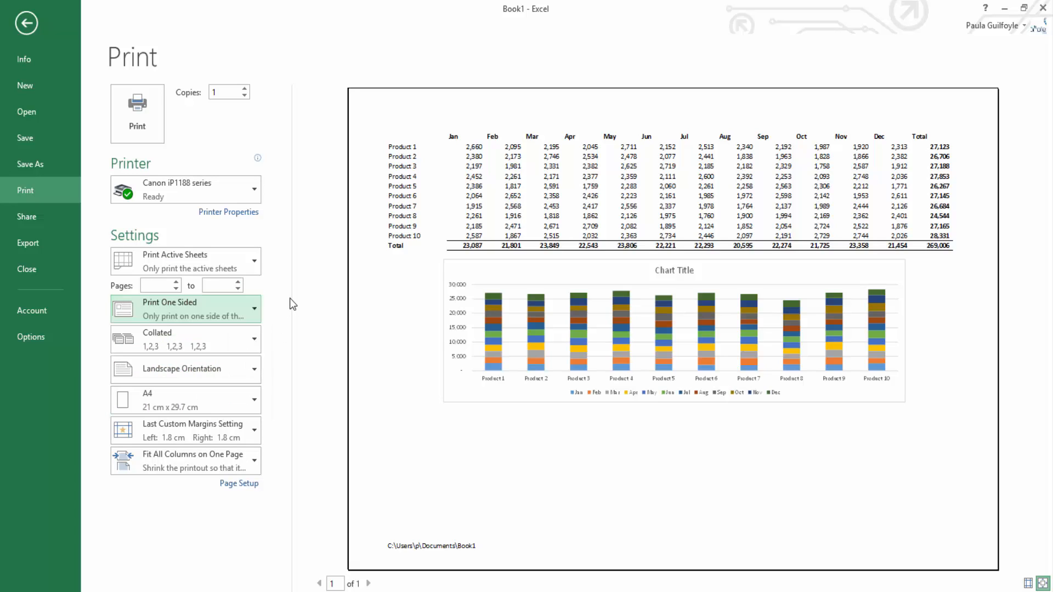
click(251, 343)
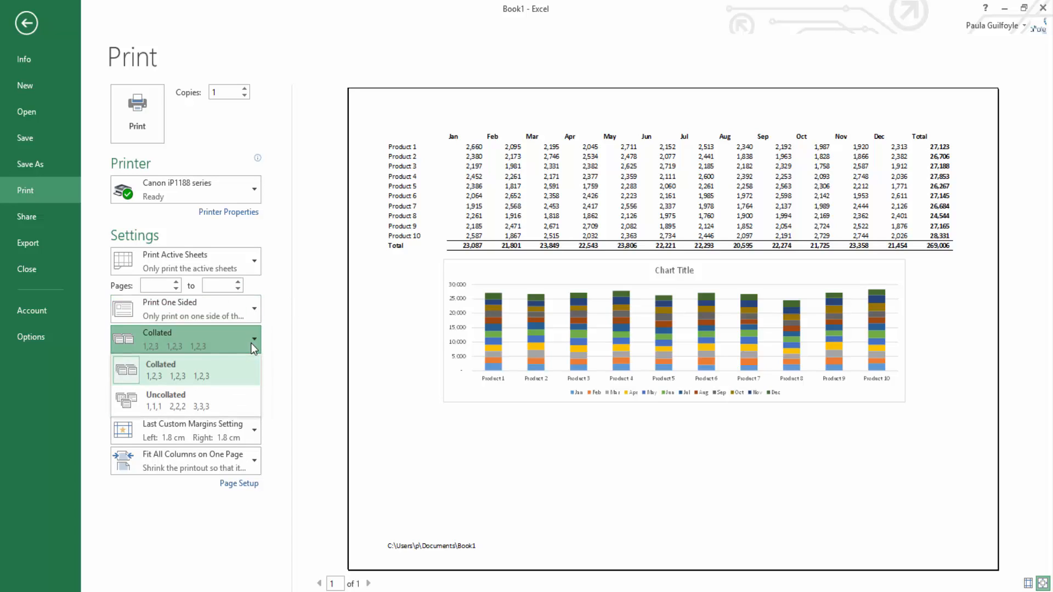
click(285, 331)
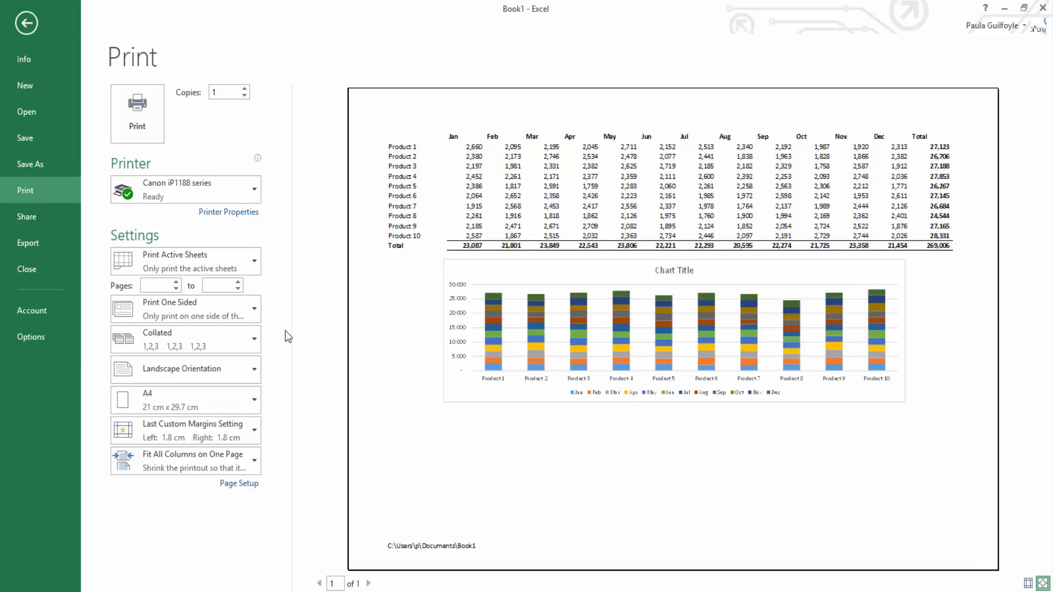
click(252, 367)
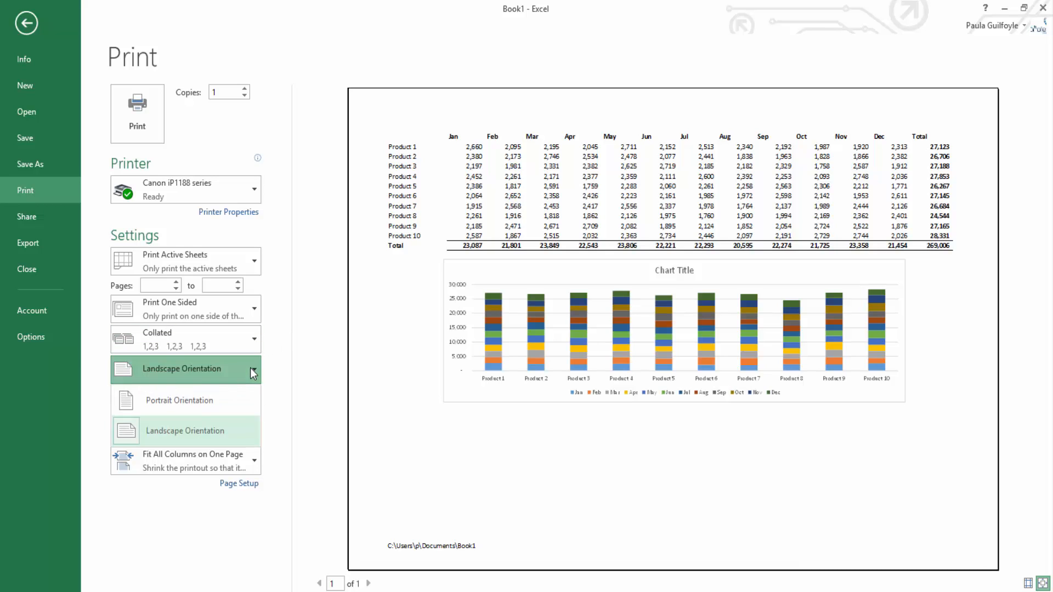
click(314, 364)
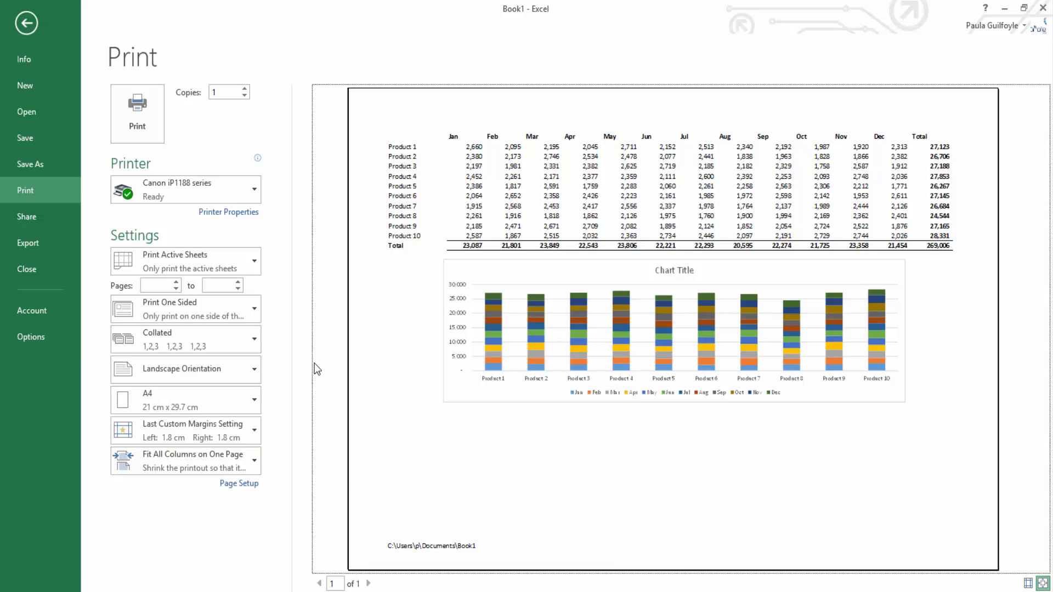